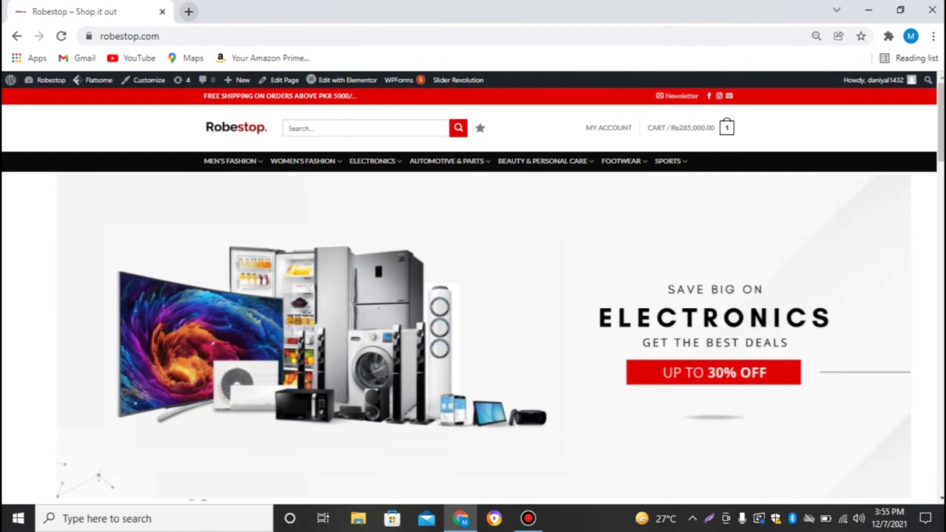
Step: Open thedigitalrobe.com in a new browser tab and examine the row of animated statistics counters on its homepage
left_click(188, 11)
type("th")
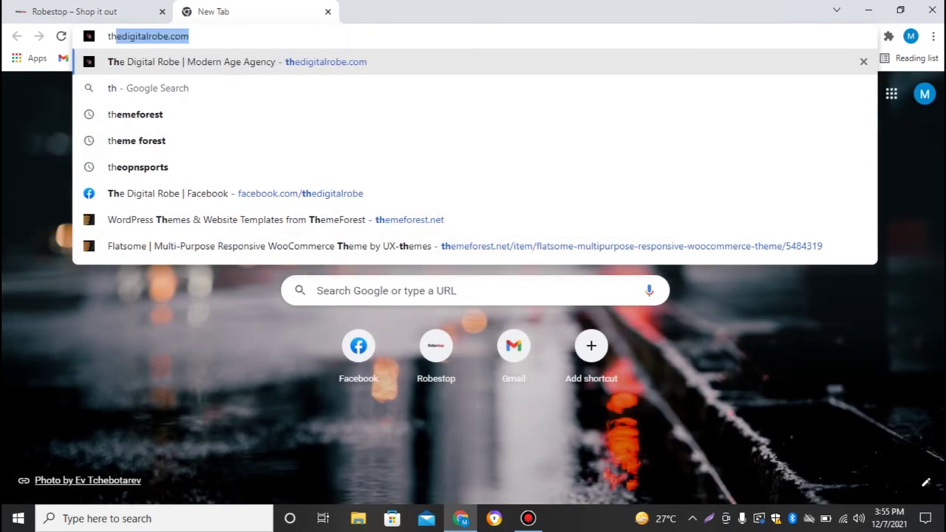
key("Return")
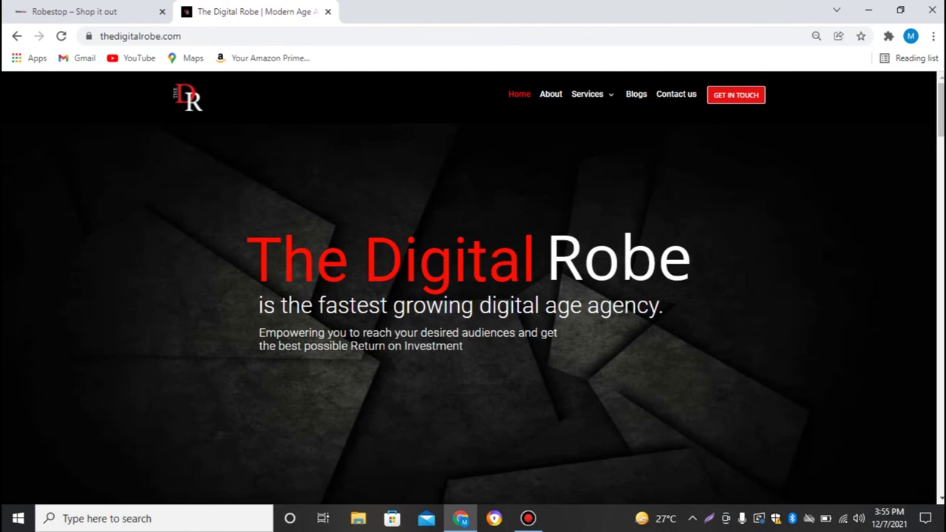
scroll(473, 288, "down", 1)
scroll(473, 288, "down", 14)
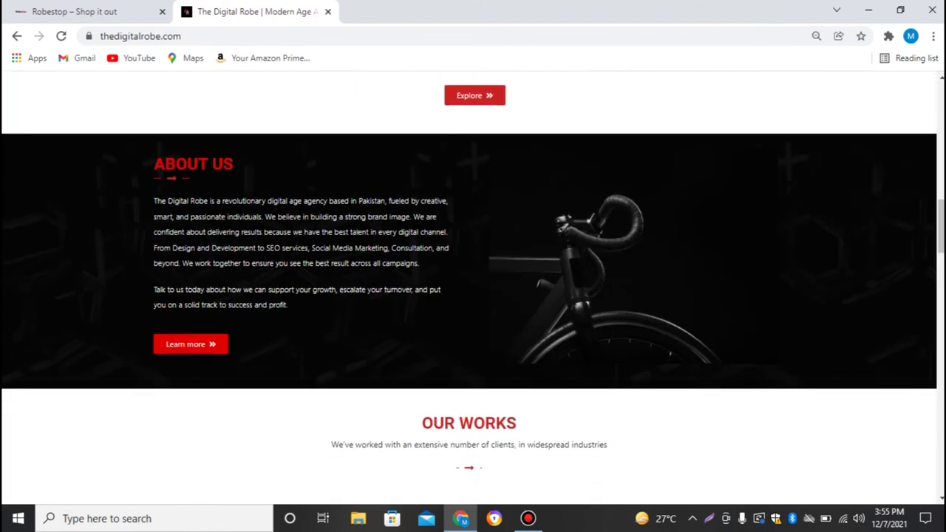
scroll(473, 288, "down", 8)
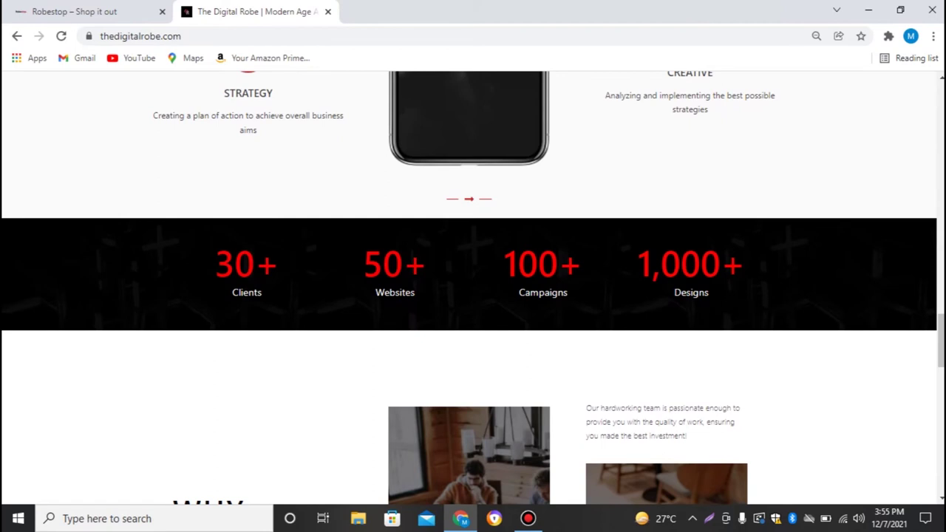
left_click(61, 36)
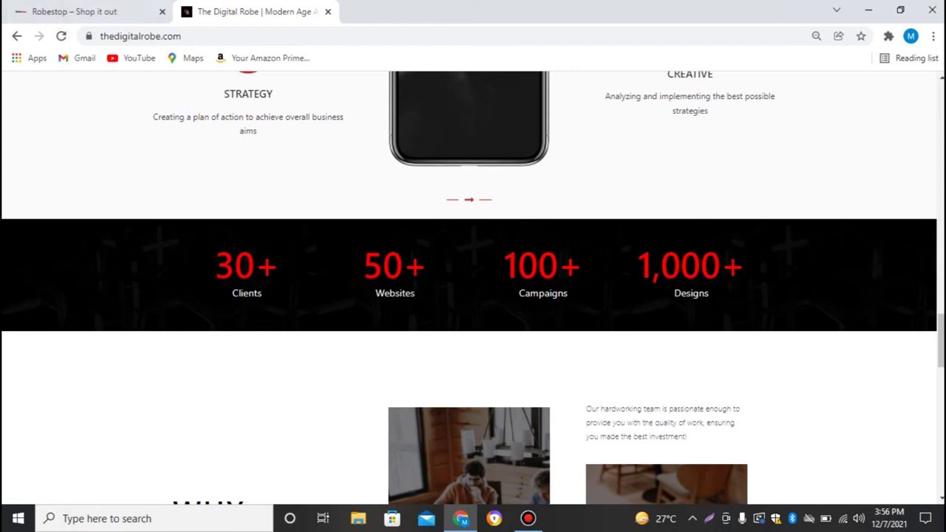
Step: Close the example site and open the Robestop site's WordPress dashboard in a new browser tab
left_click(74, 11)
mouse_move(98, 80)
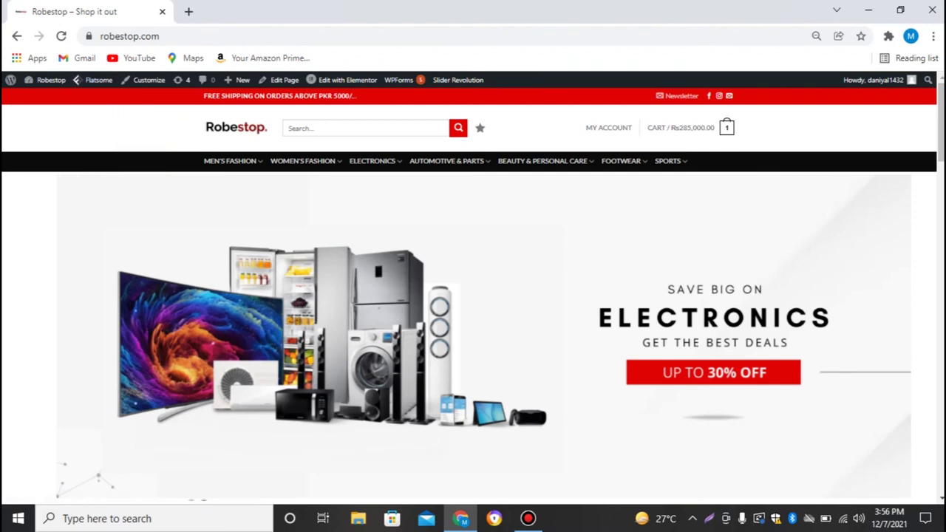
mouse_move(51, 80)
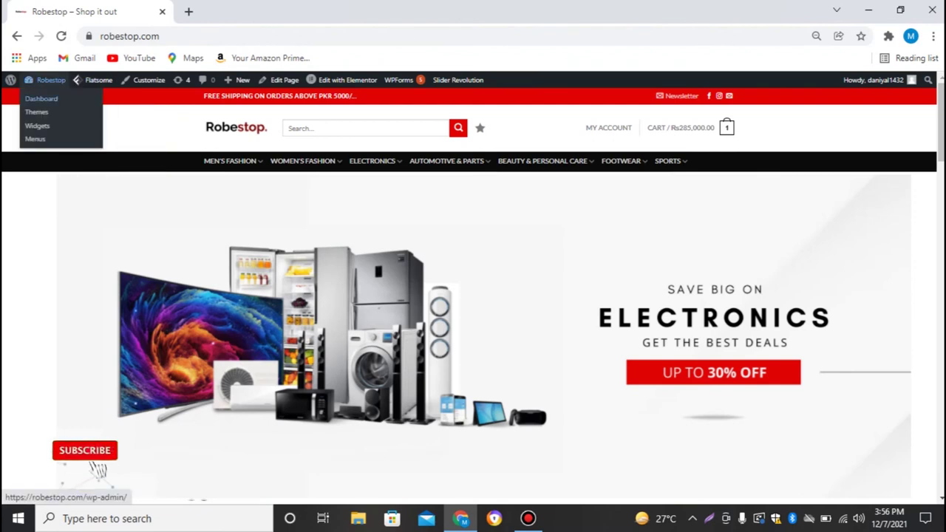
right_click(41, 98)
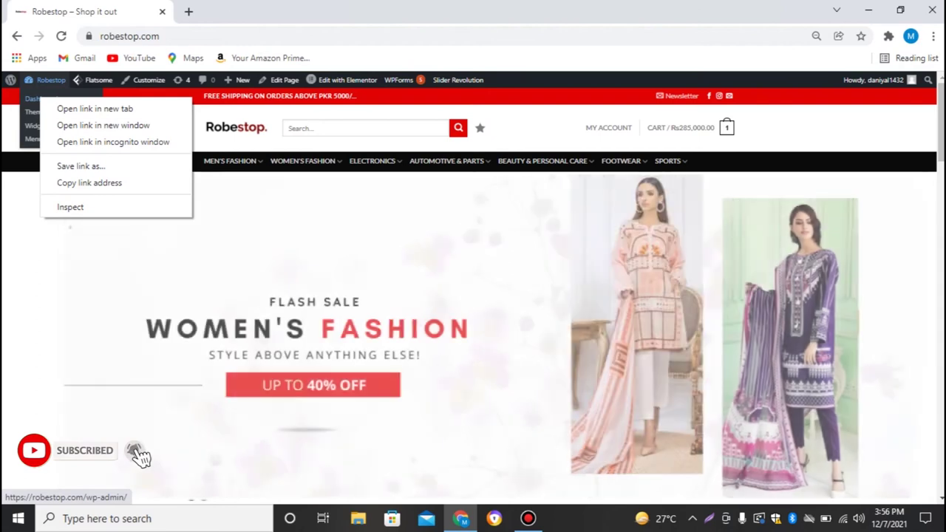
left_click(95, 108)
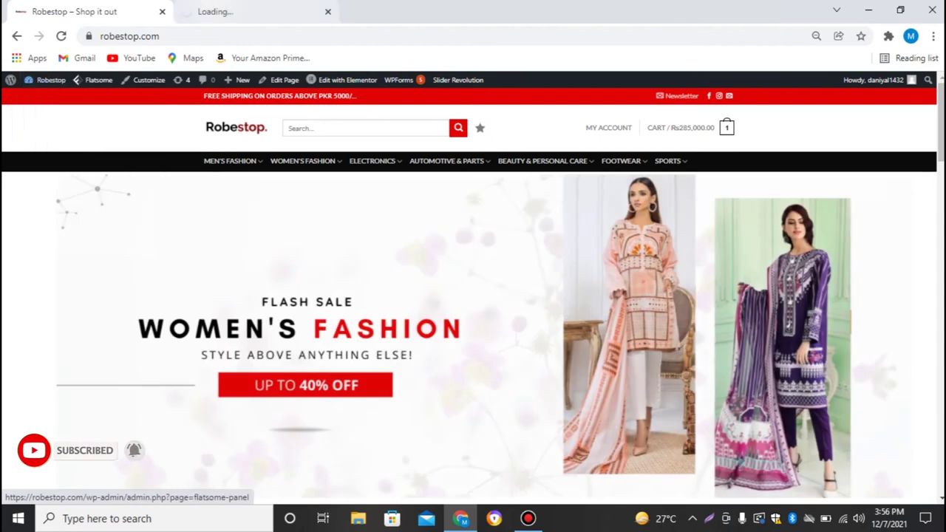
left_click(215, 12)
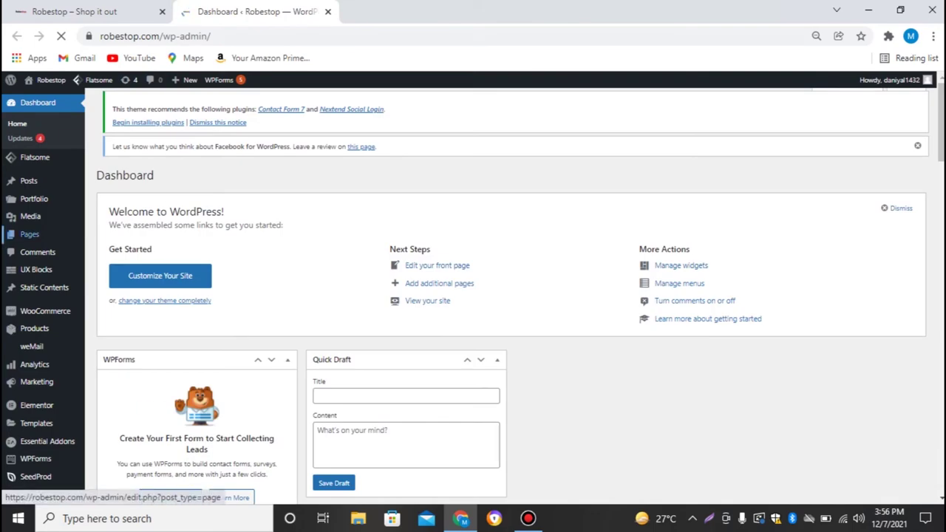
Step: Open the Home page from the site's page list for editing with Elementor
mouse_move(29, 235)
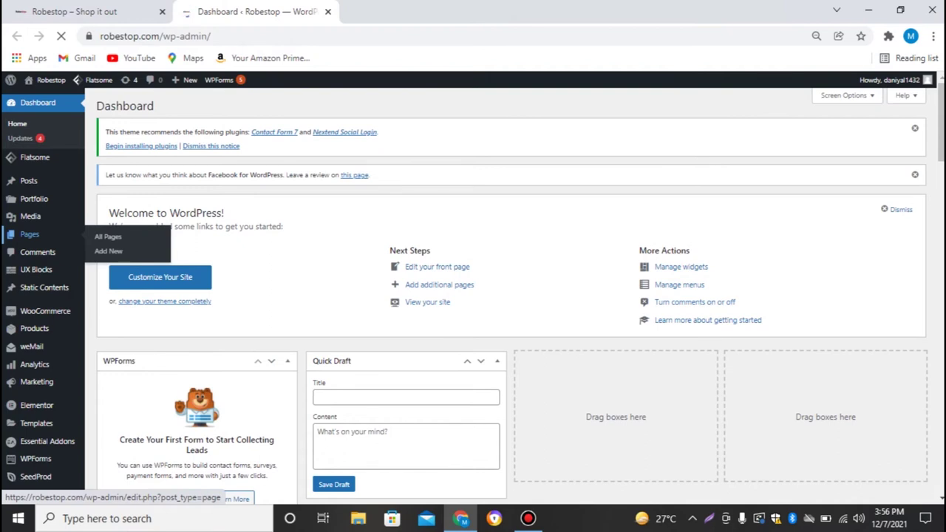
left_click(29, 235)
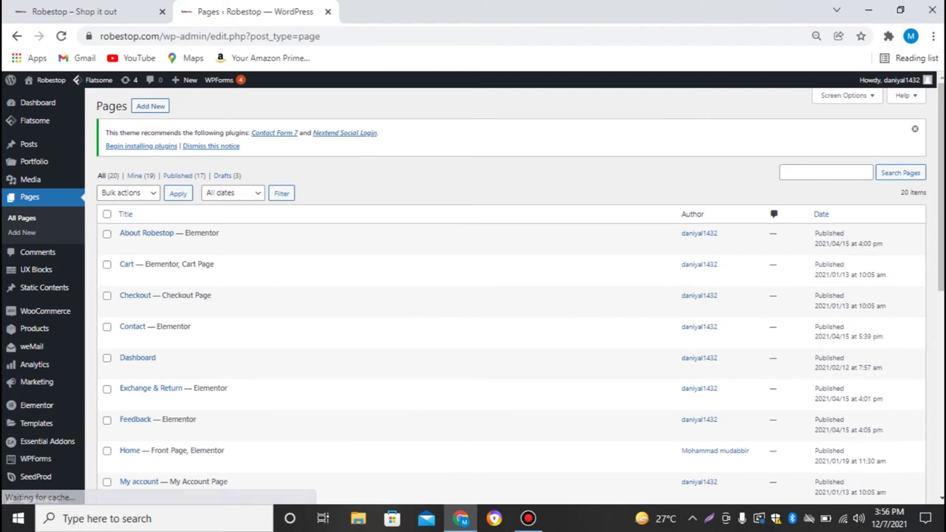
scroll(295, 332, "down", 2)
scroll(473, 296, "down", 3)
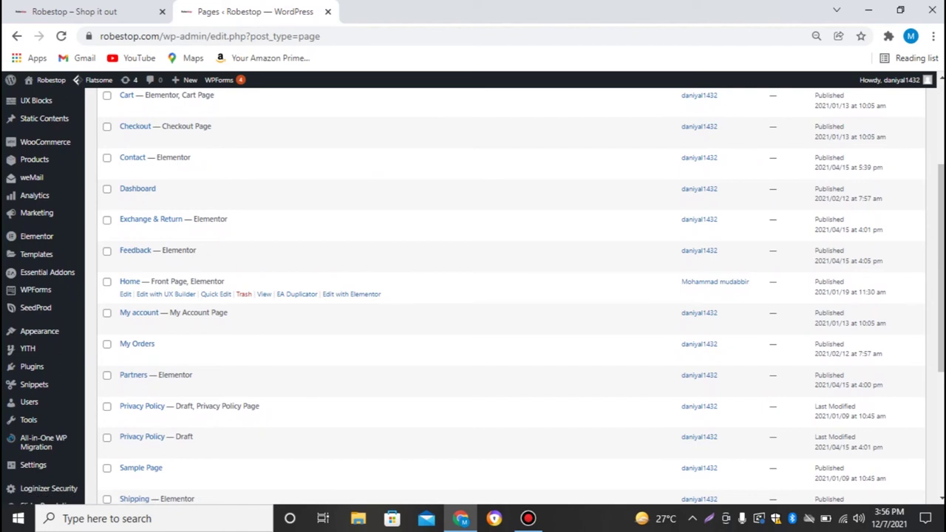
left_click(351, 294)
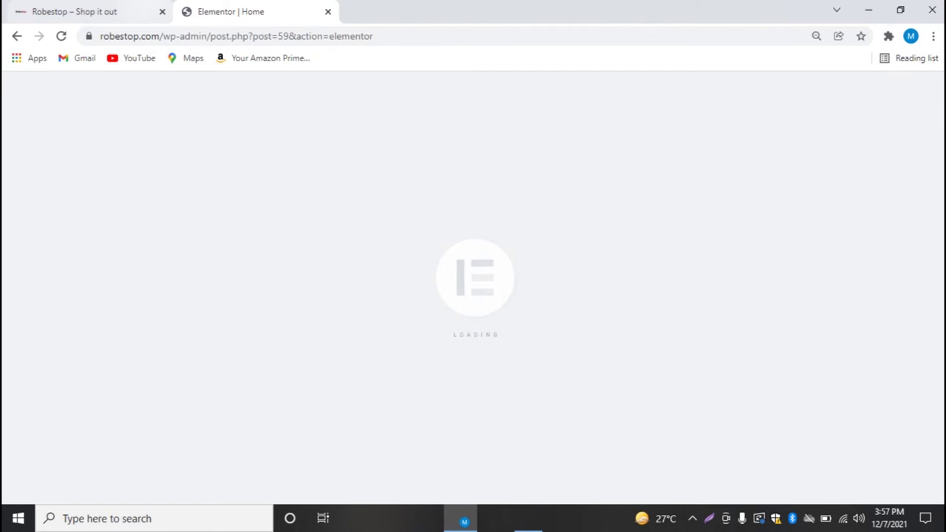
left_click(87, 12)
key("ctrl+Tab")
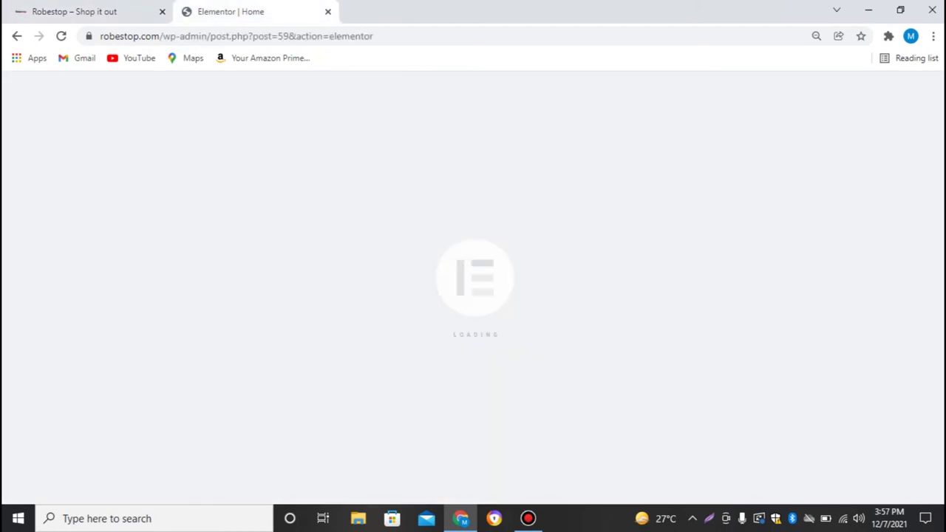
key("ctrl+shift+Tab")
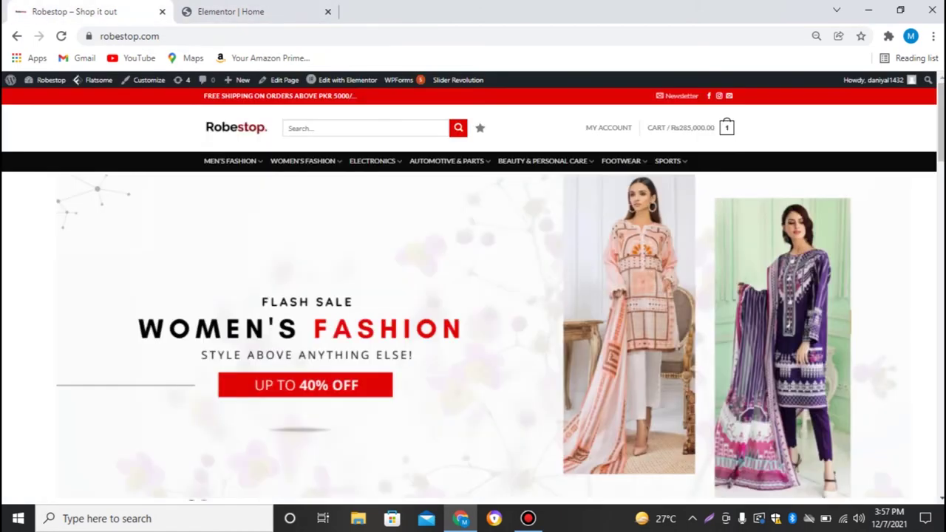
left_click(344, 79)
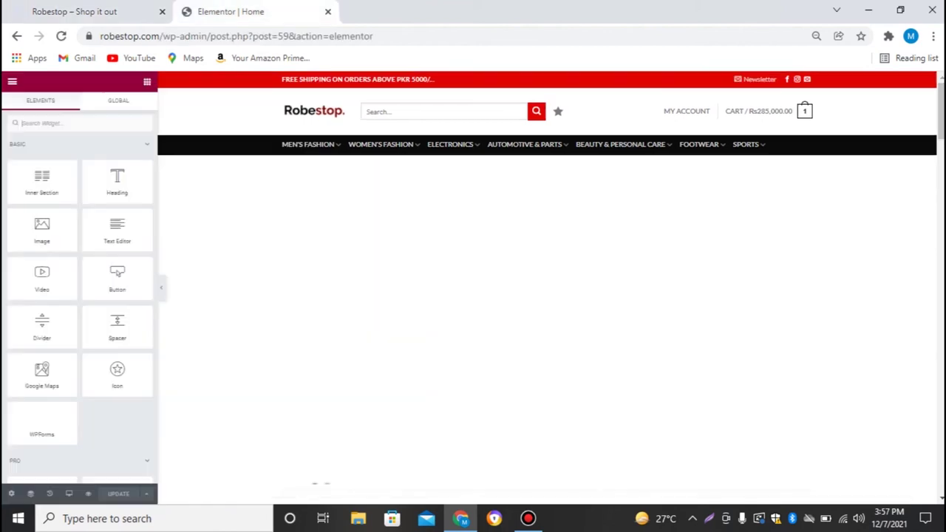
scroll(547, 289, "down", 3)
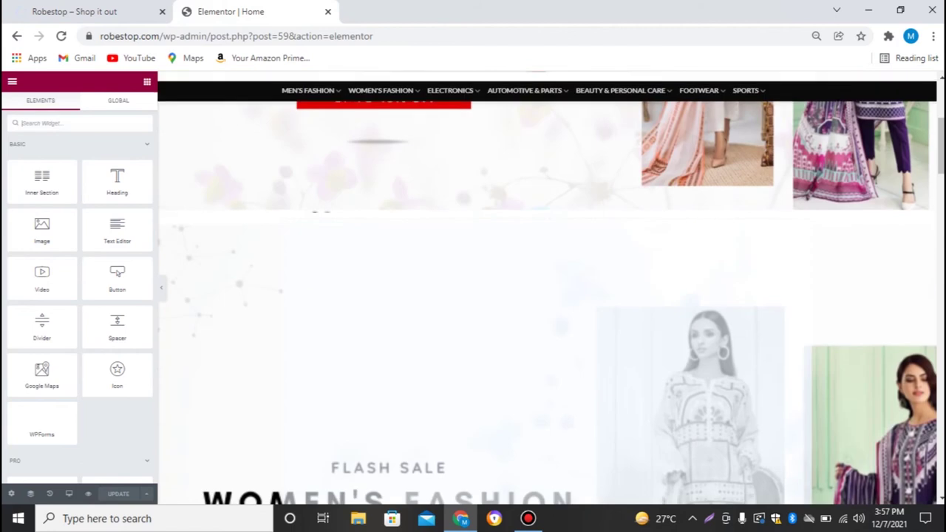
scroll(547, 288, "up", 4)
left_click(103, 11)
left_click(17, 35)
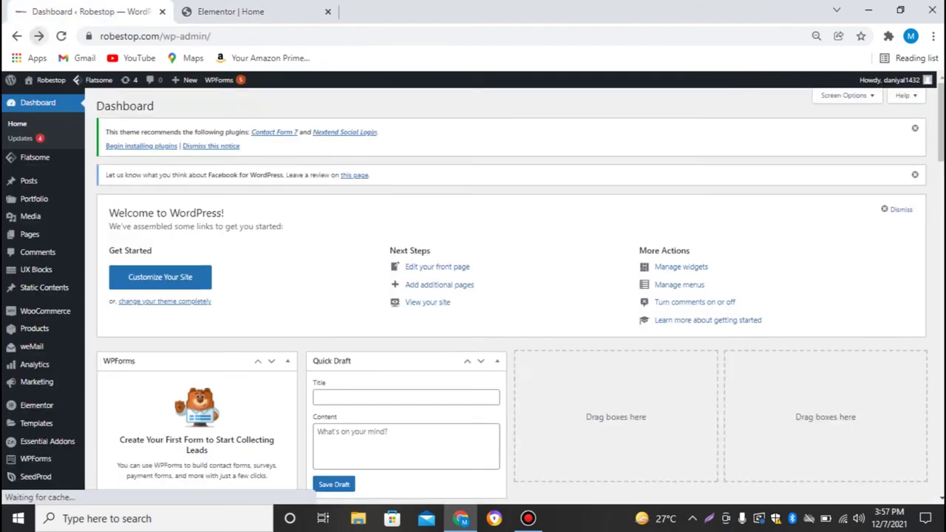
left_click(39, 36)
key("ctrl+2")
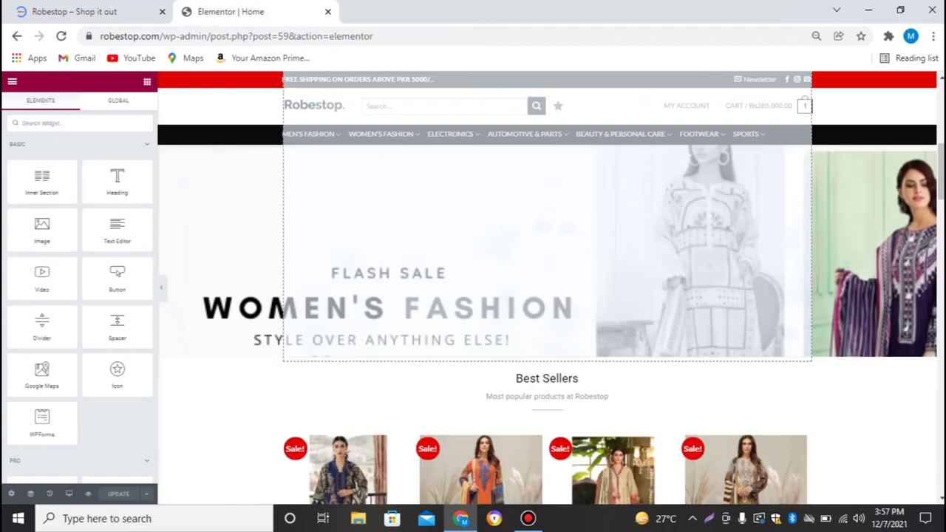
Step: Examine the Home page's sections down to the footer in the editor and on the live site
scroll(547, 288, "down", 15)
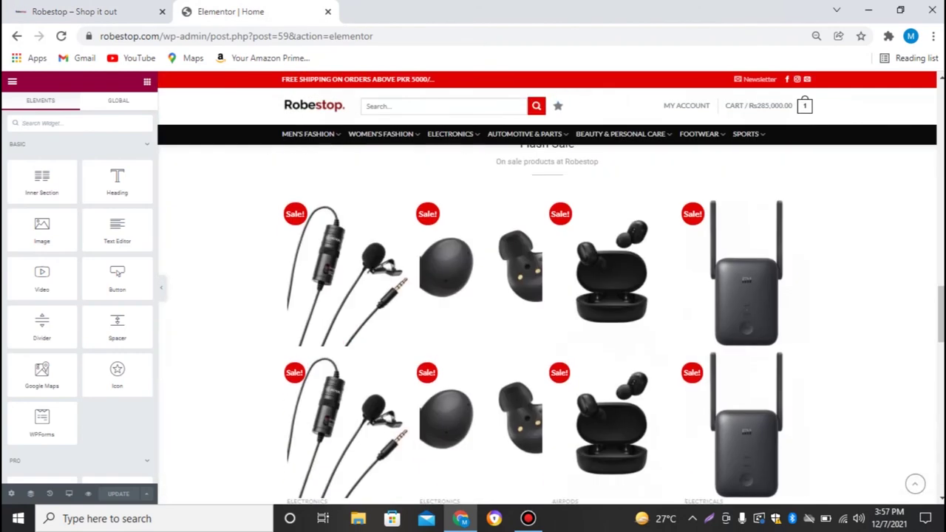
scroll(547, 317, "down", 14)
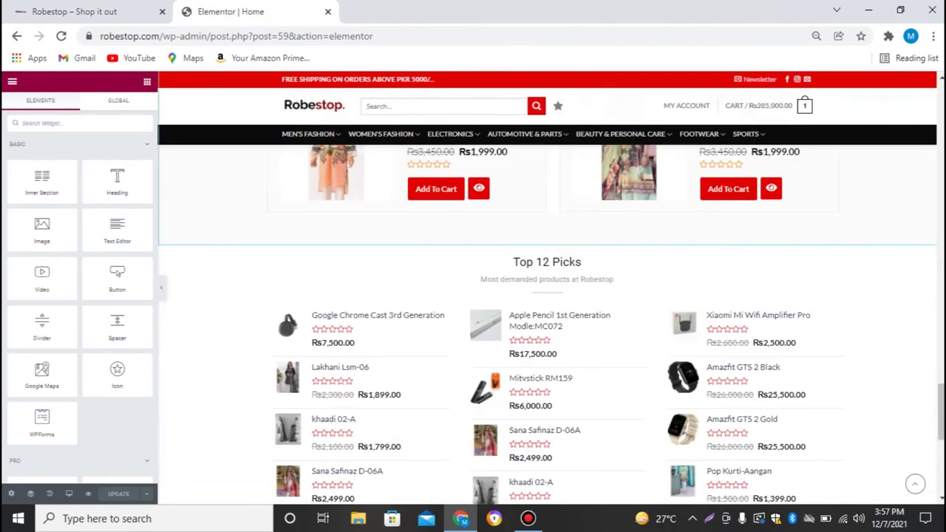
scroll(547, 318, "down", 7)
key("ctrl+1")
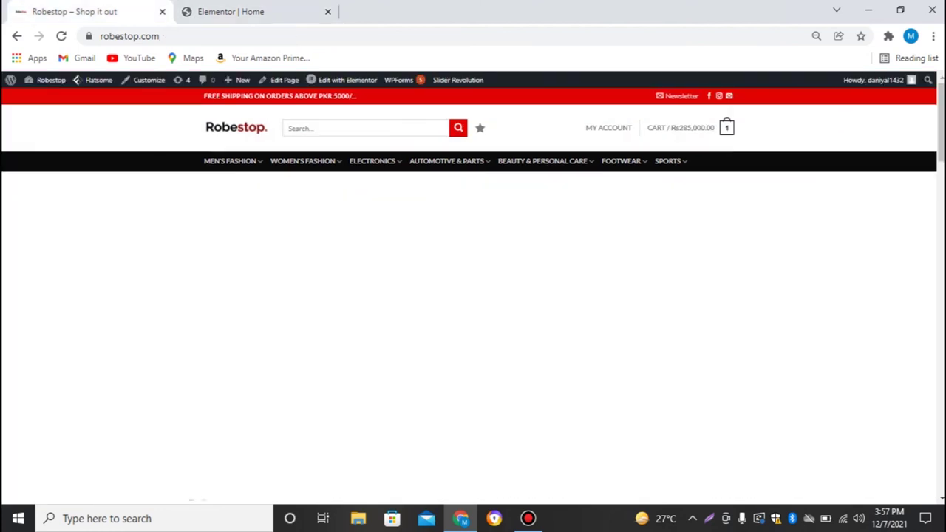
scroll(472, 296, "down", 20)
scroll(472, 296, "down", 3)
key("ctrl+2")
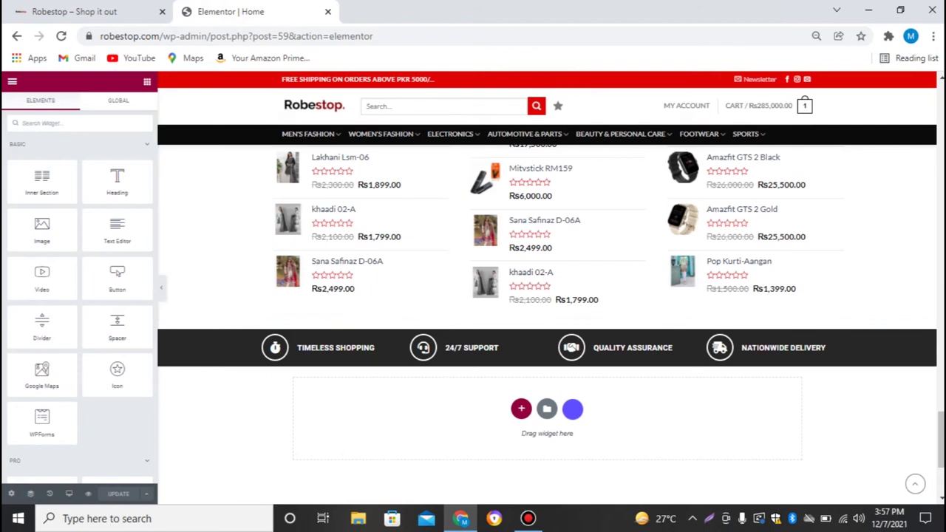
Step: Insert a new section with four equal columns directly above the Top 12 Picks heading
scroll(547, 317, "up", 2)
scroll(547, 318, "up", 3)
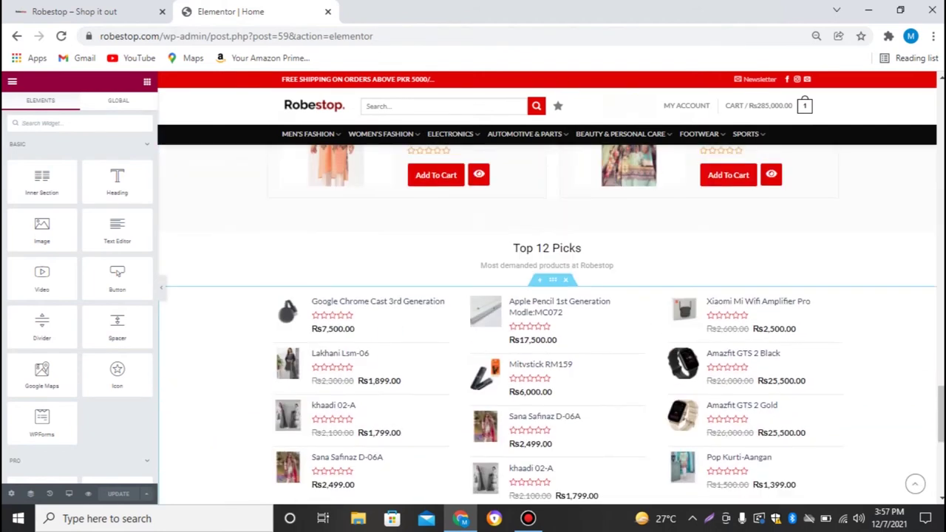
scroll(547, 318, "up", 2)
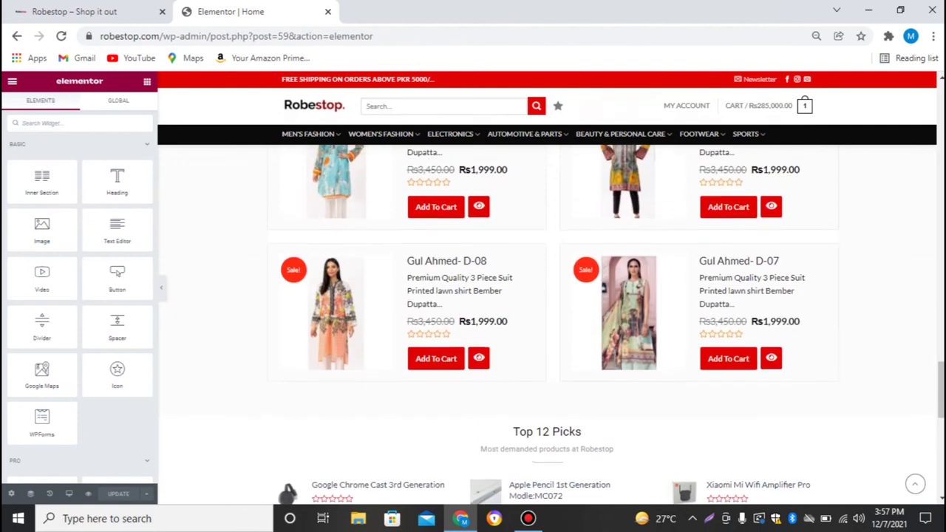
scroll(547, 318, "down", 1)
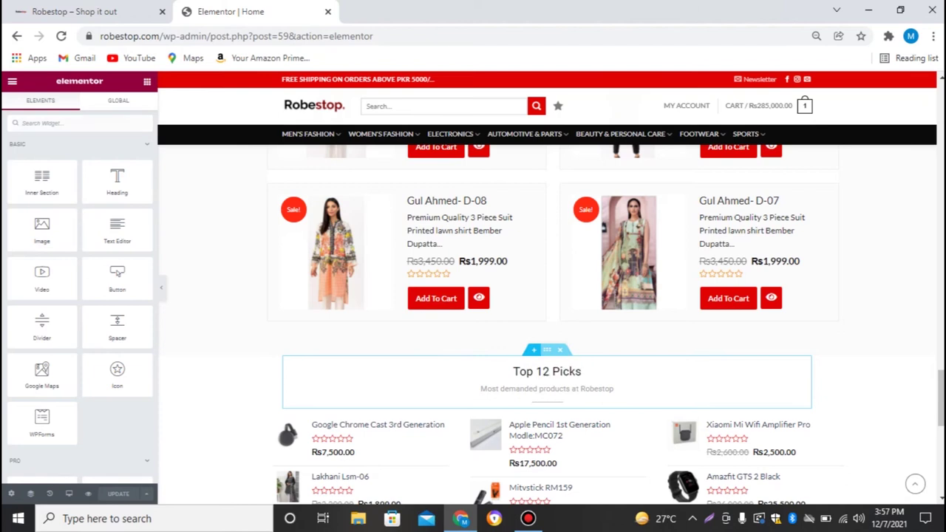
left_click(533, 350)
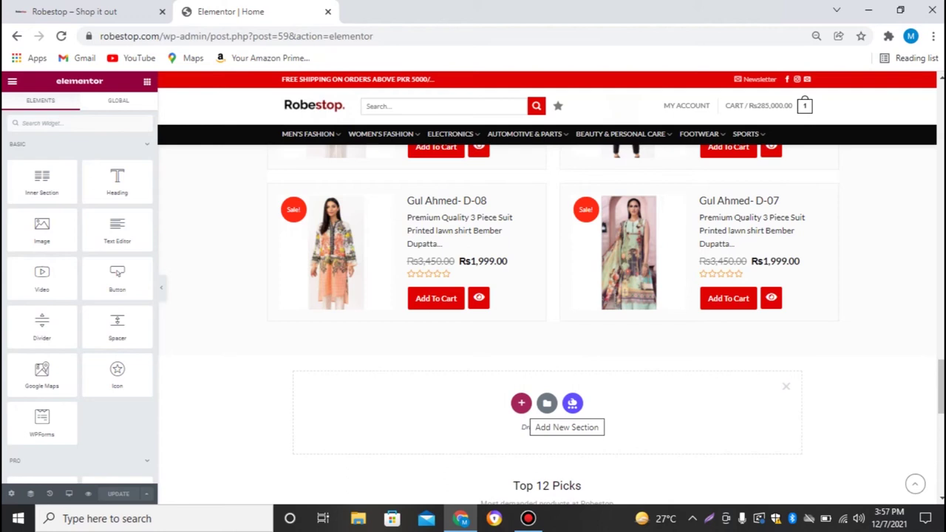
left_click(521, 403)
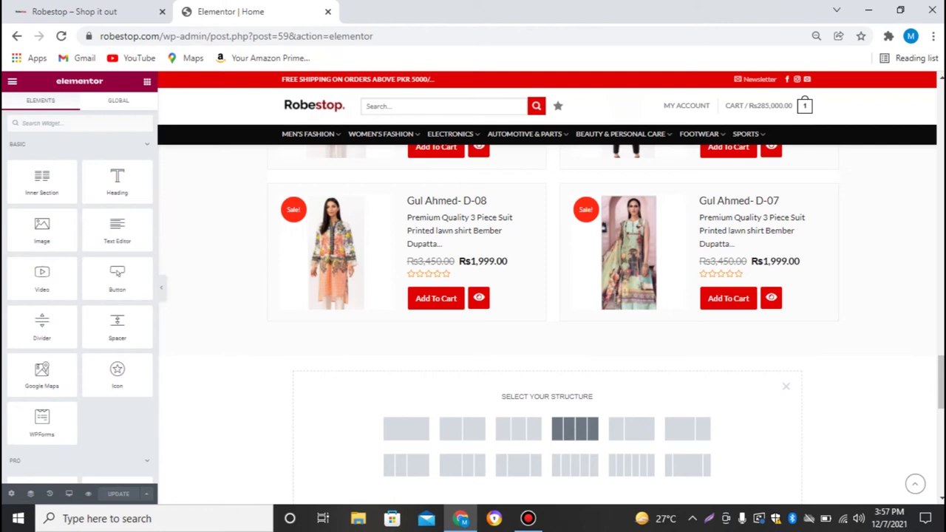
left_click(574, 428)
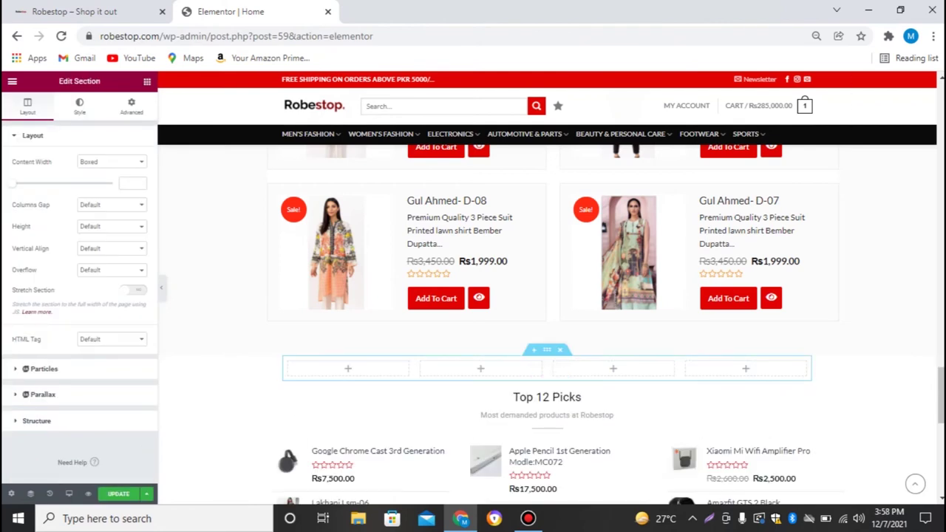
Step: Find the basic Counter widget and place it in the first column of the new four-column section
left_click(147, 81)
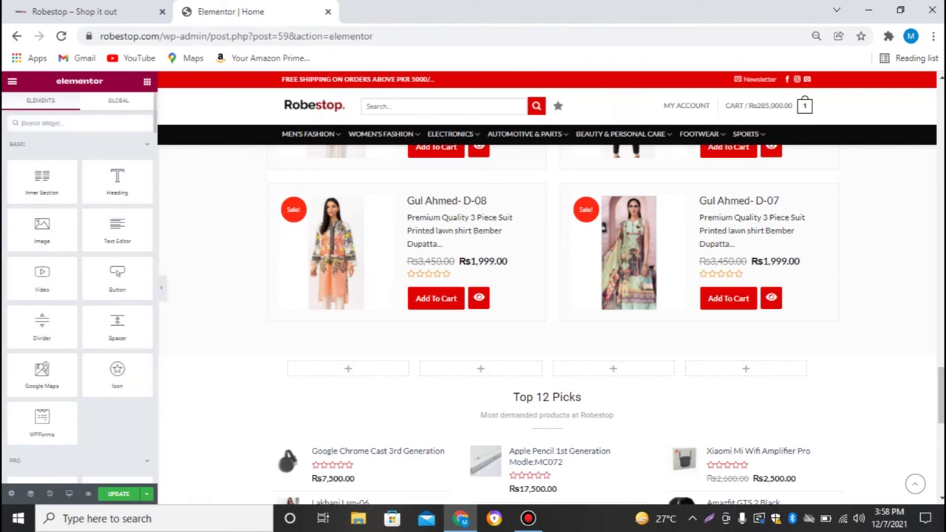
type("coun")
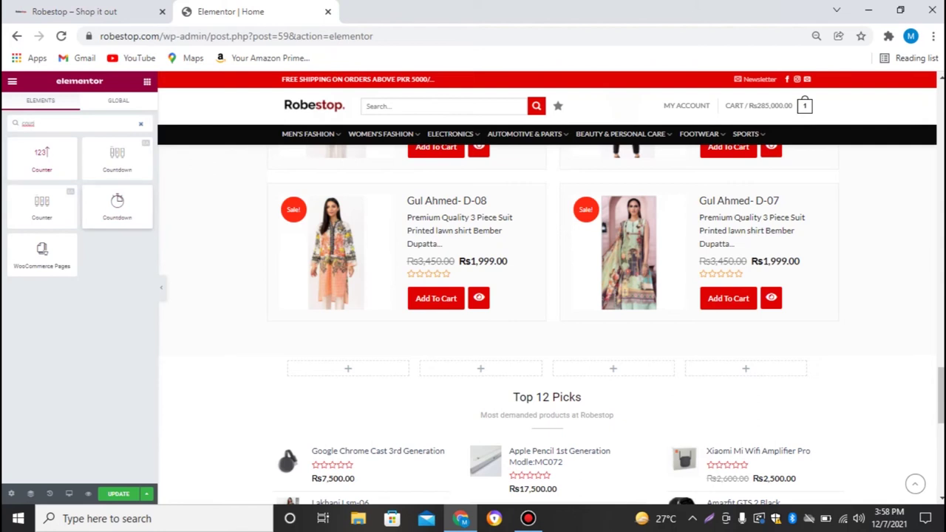
left_click_drag(42, 159, 340, 371)
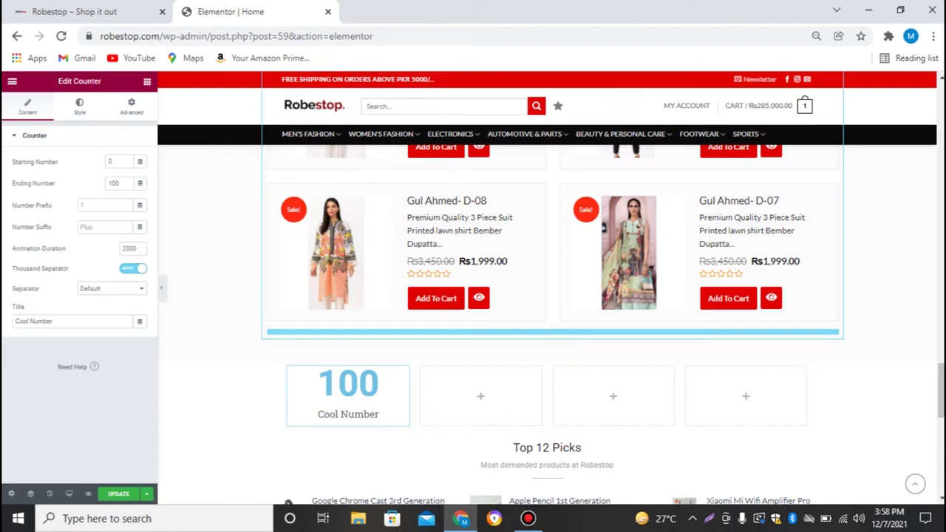
Step: Find the basic Counter widget and place one in the second and one in the third column of the four-column section
left_click(147, 82)
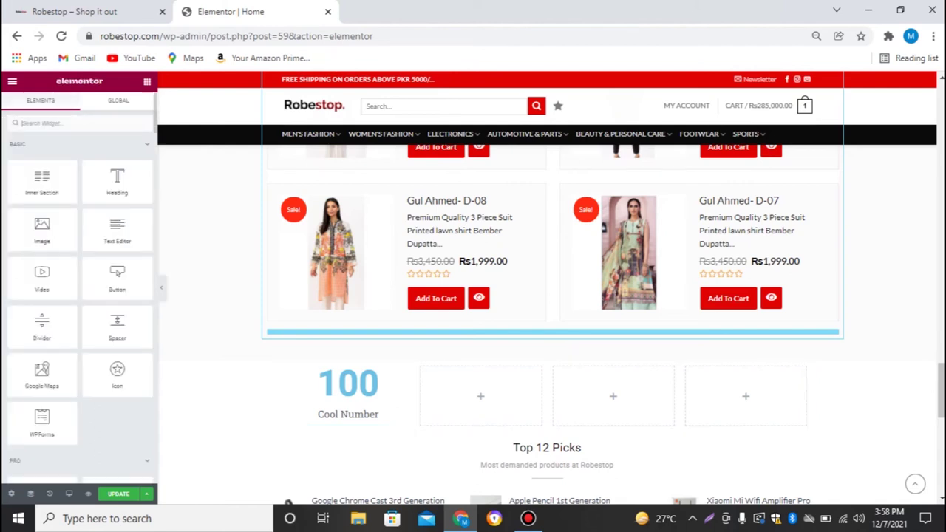
type("count")
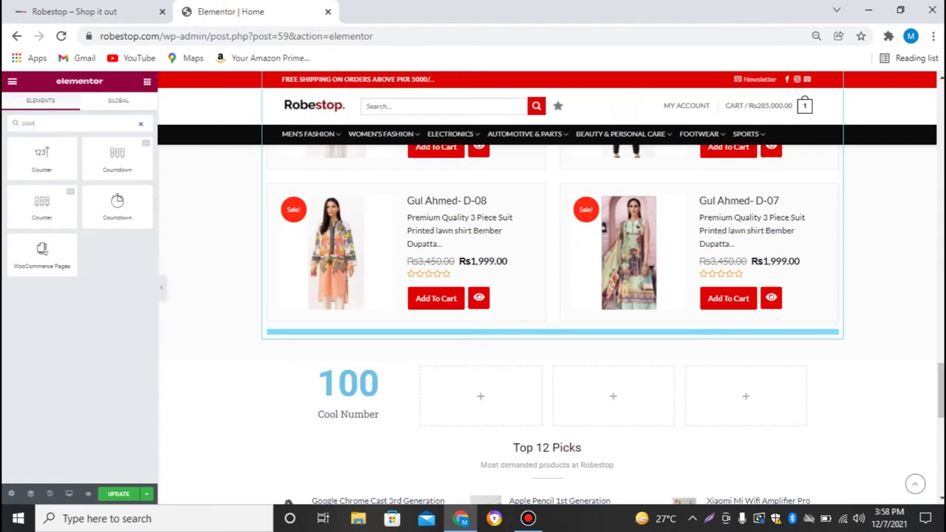
left_click_drag(480, 318, 480, 396)
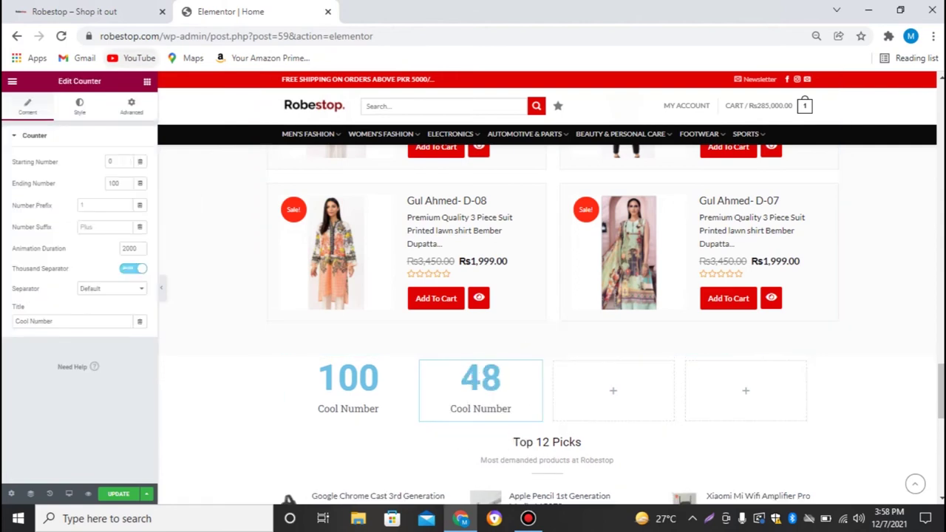
left_click(147, 81)
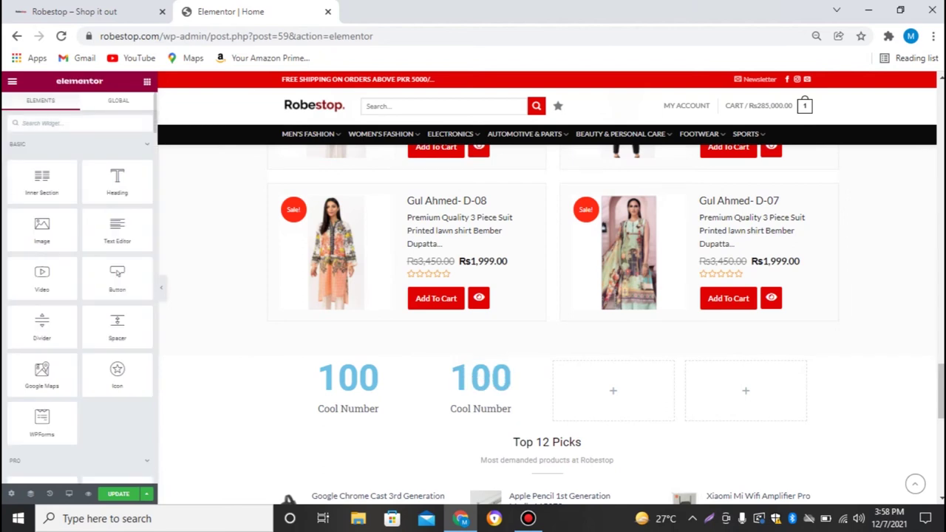
type("coun")
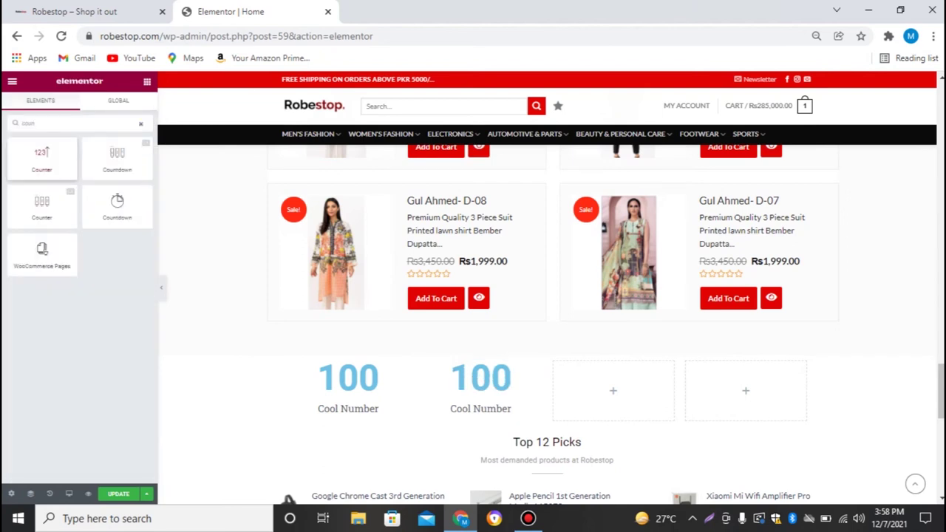
left_click_drag(42, 158, 613, 390)
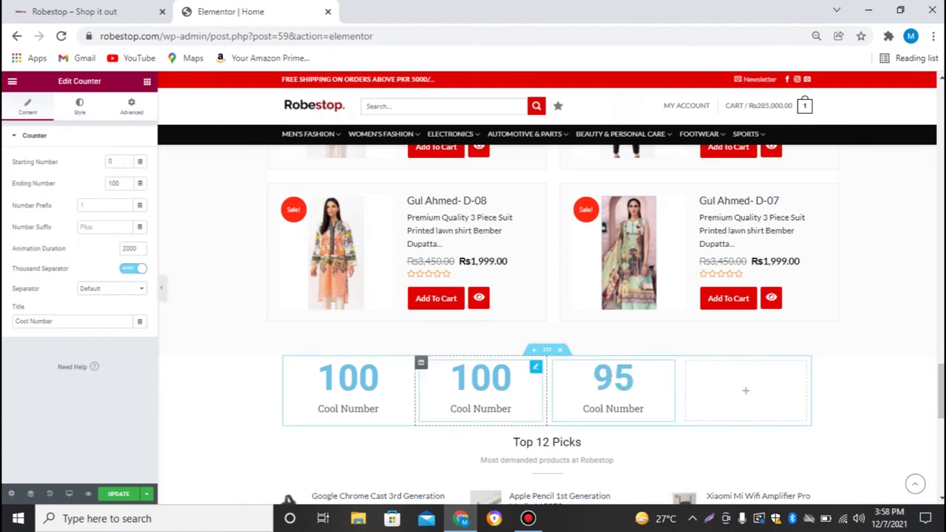
Step: Copy an existing Counter widget and paste it into the empty fourth column
right_click(536, 362)
left_click(557, 388)
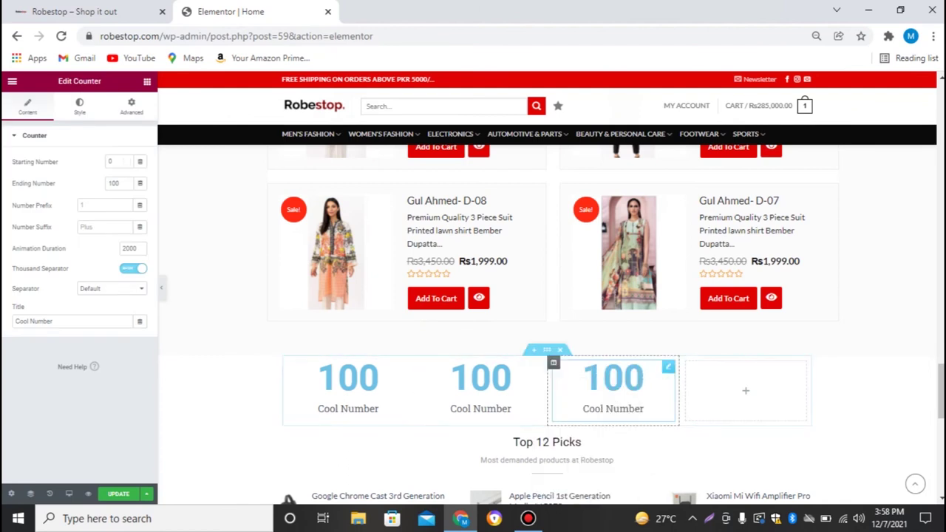
right_click(724, 390)
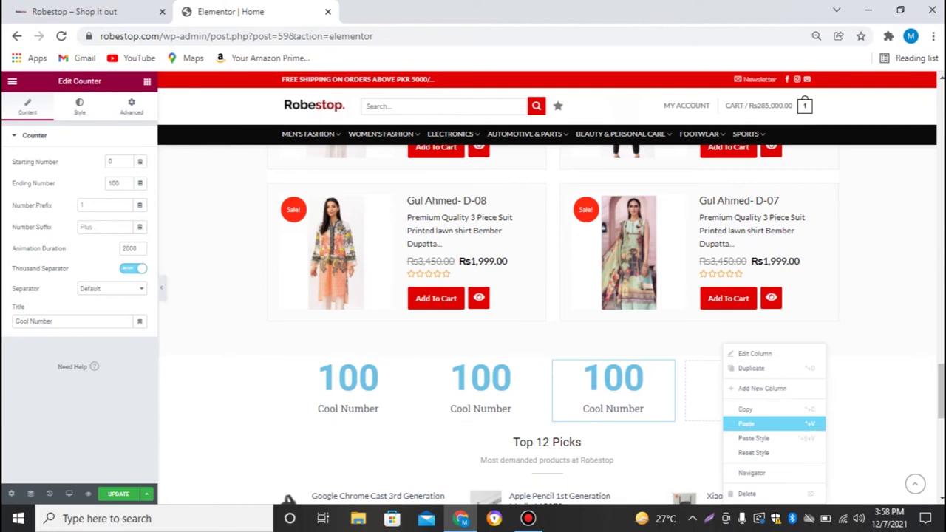
left_click(746, 423)
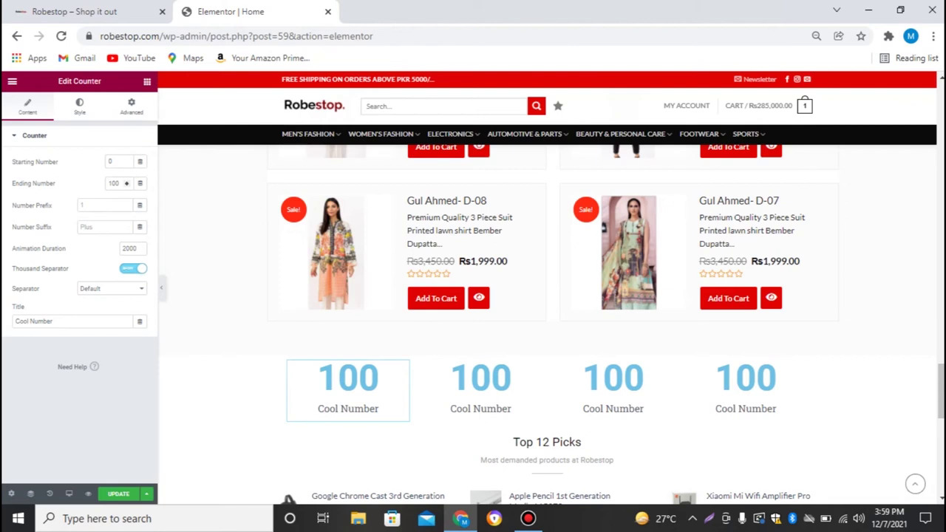
Step: Title the first counter "Happy Customers" and set its ending number to 1000
left_click(71, 321)
key("ctrl+a")
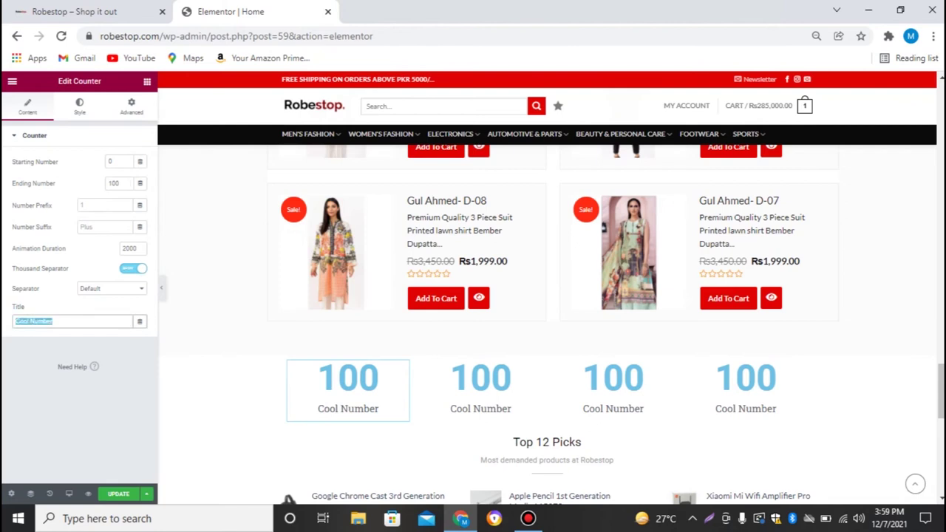
key("BackSpace")
type("Ha")
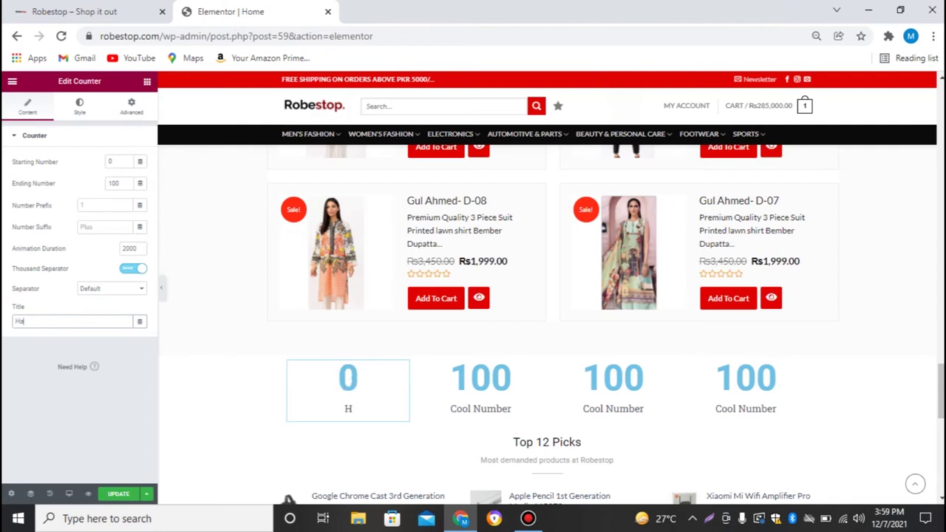
type("ppy C")
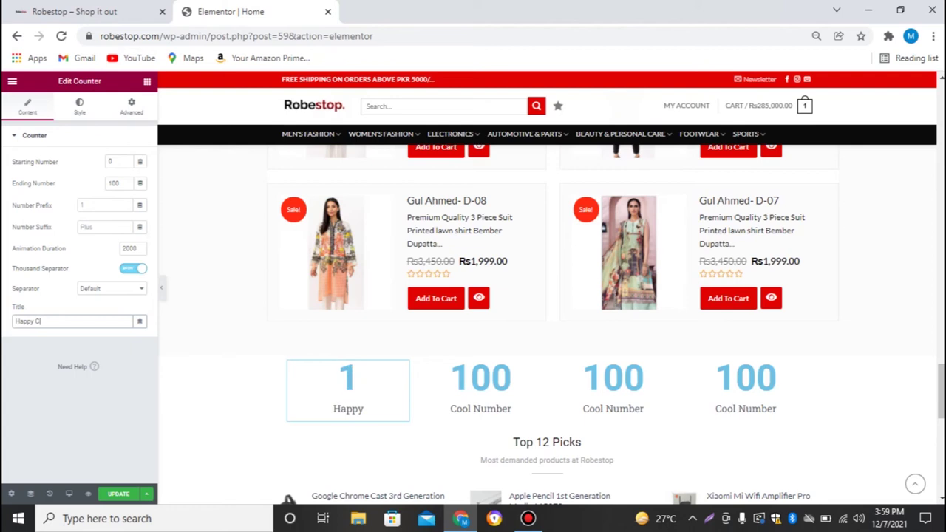
type("ustomers")
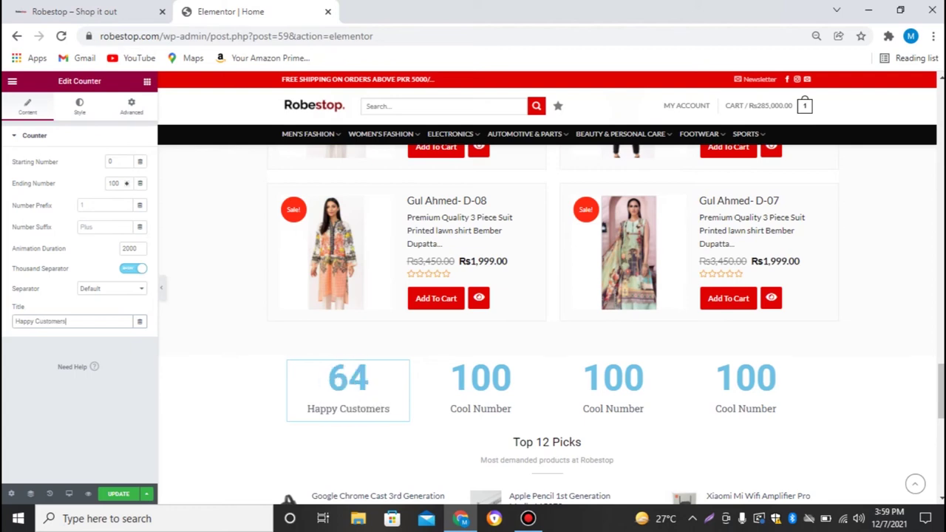
left_click(116, 183)
type("0")
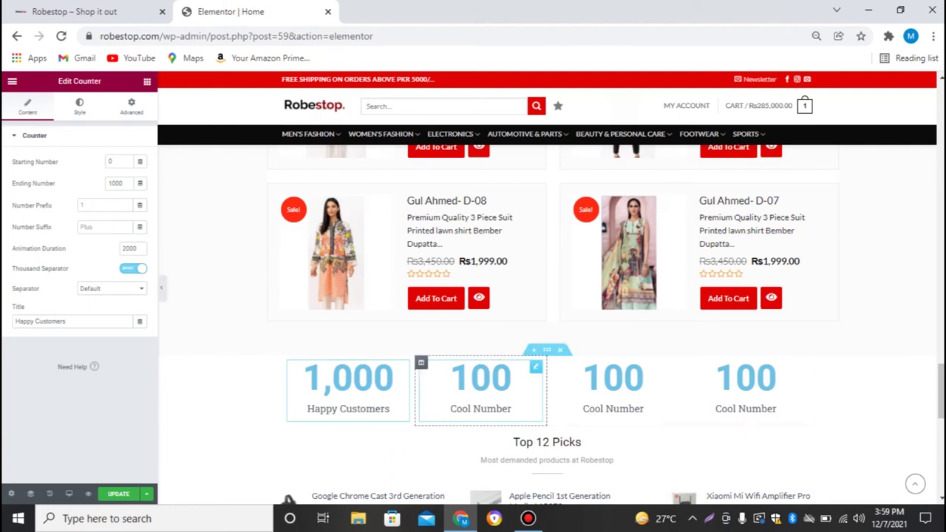
Step: Change the second counter's title to "Shipping Countries"
left_click(535, 367)
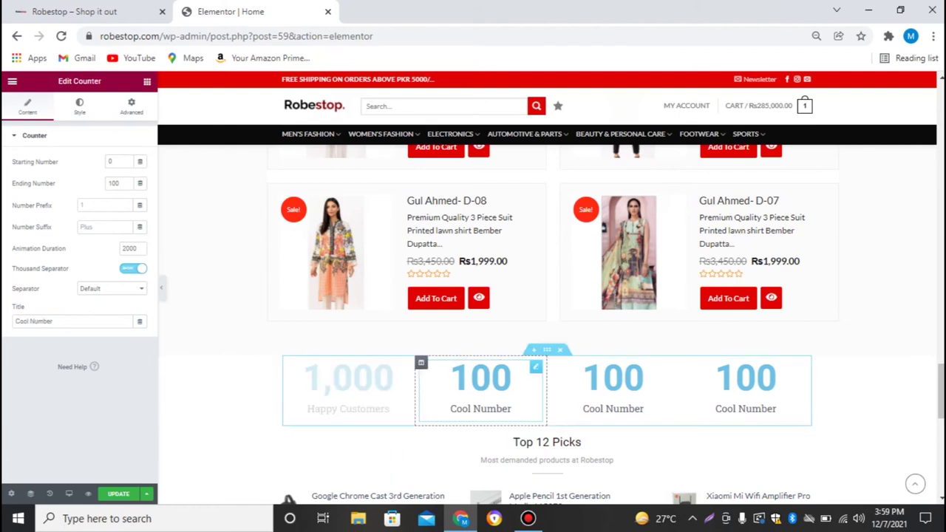
triple_click(45, 321)
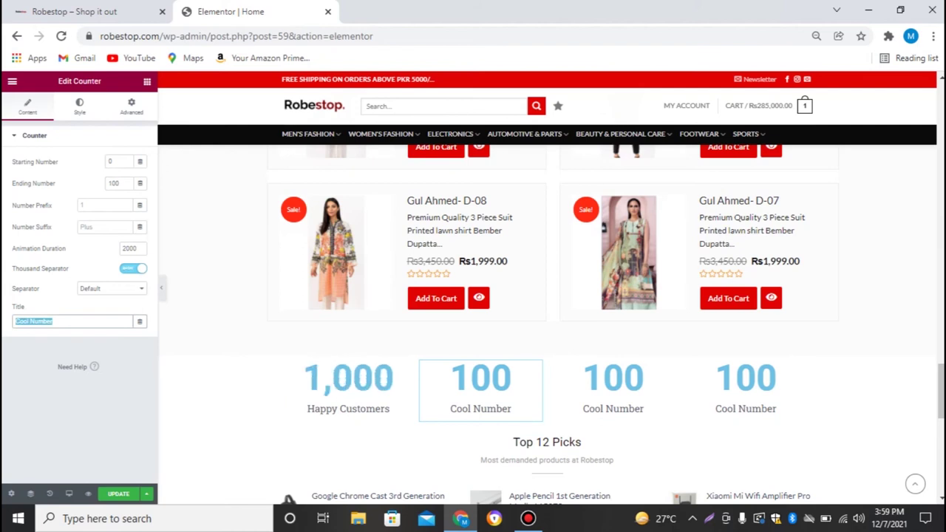
type("Citir")
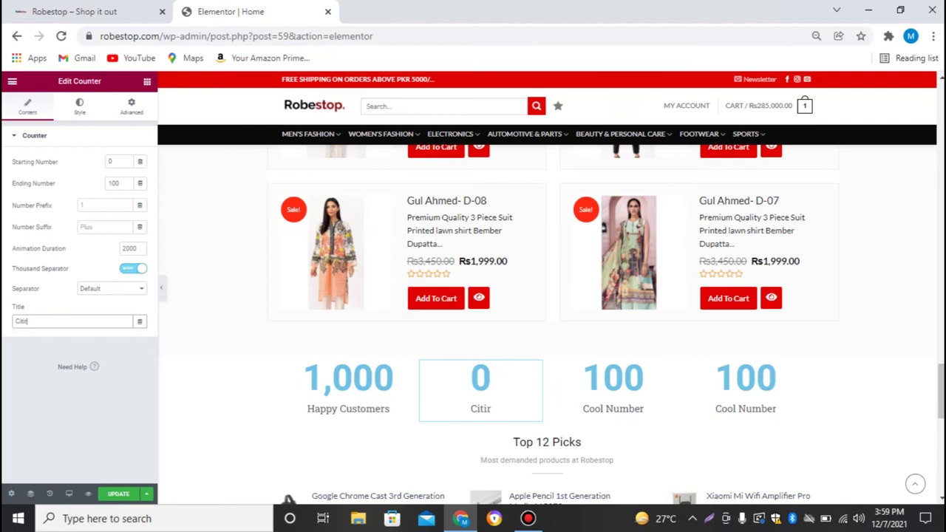
key("BackSpace")
key("BackSpace")
key("BackSpace")
key("BackSpace")
key("BackSpace")
type("Shipping Countr")
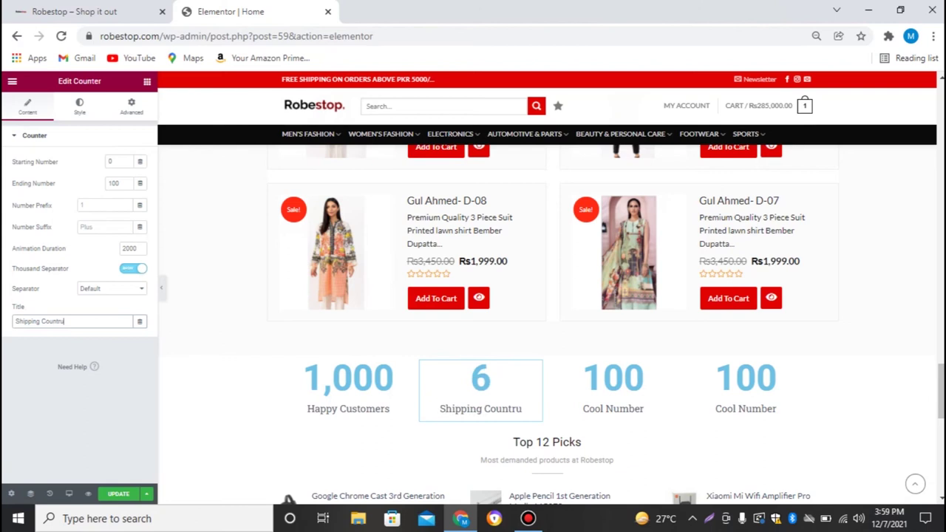
type("ies")
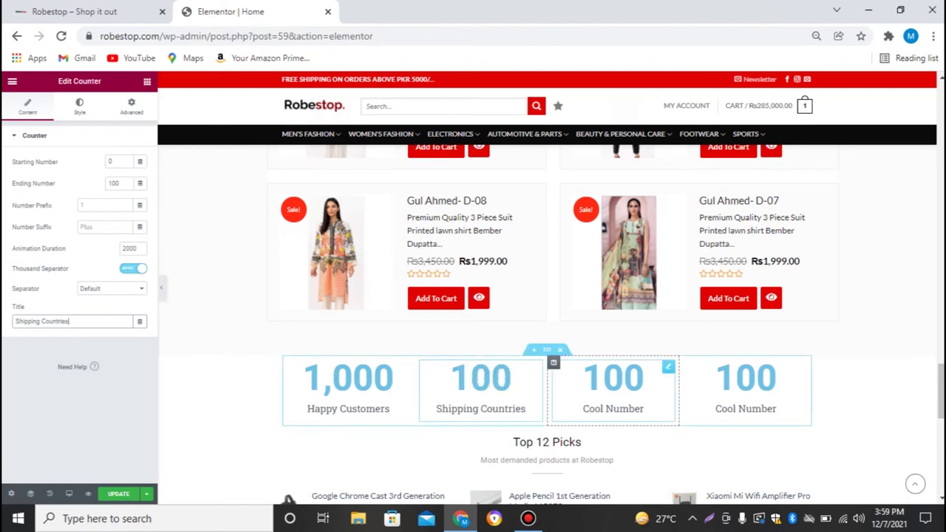
Step: Set the third counter's ending number to 5
left_click(668, 367)
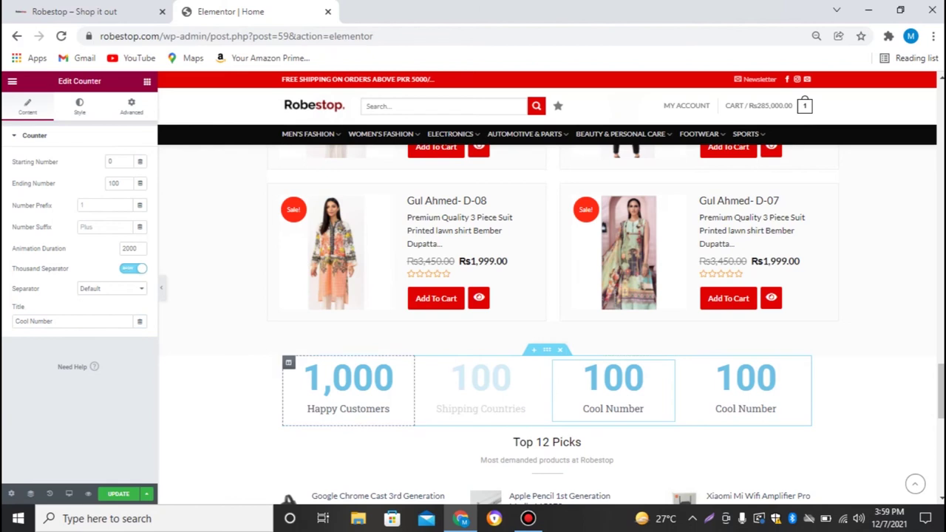
double_click(126, 184)
type("5")
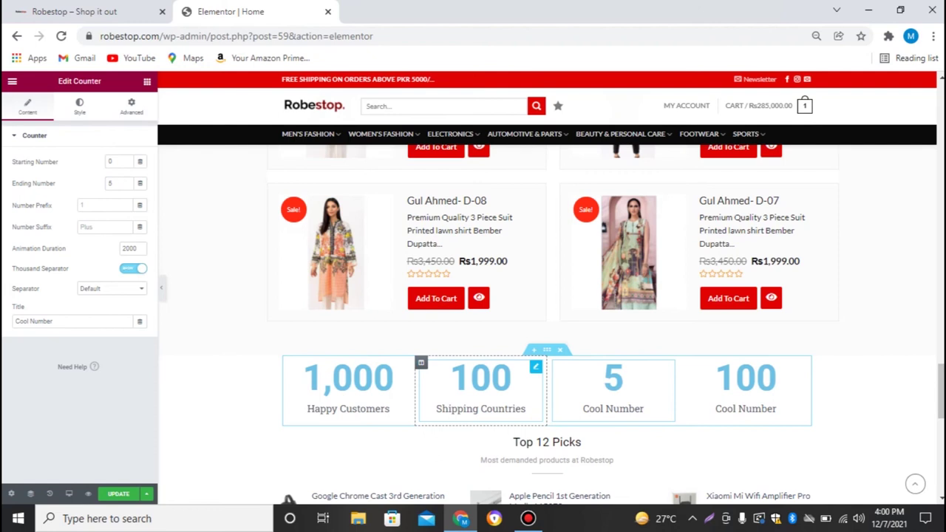
Step: Set the Shipping Countries counter's ending number to 5
left_click(536, 366)
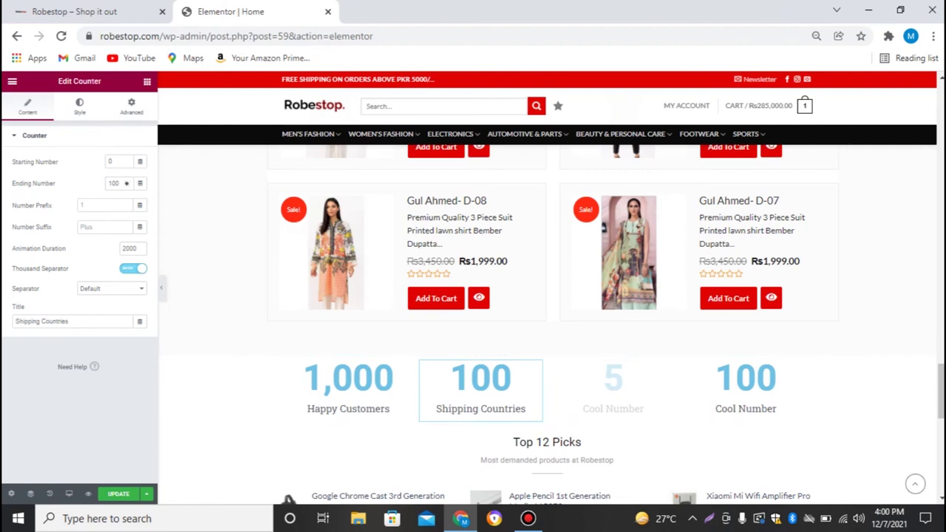
double_click(126, 183)
type("5")
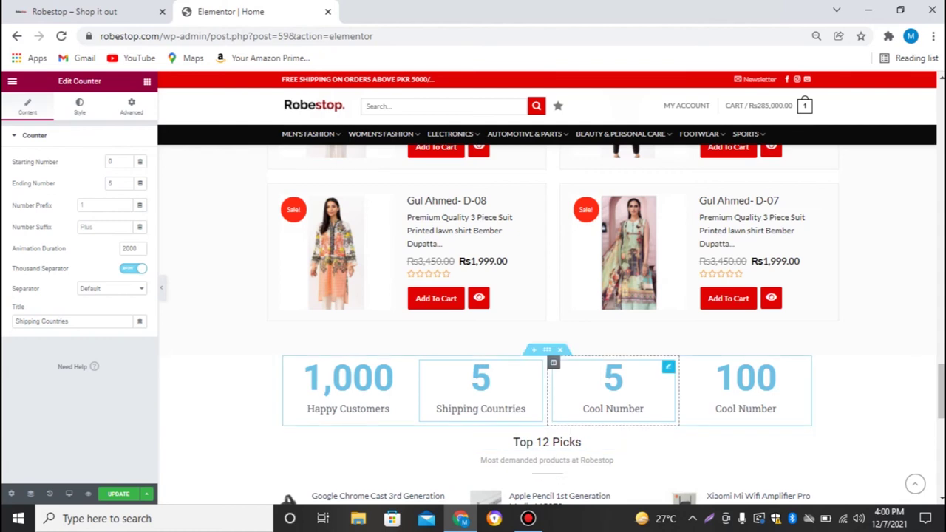
Step: Title the third counter "Products" and set its ending number to 800
left_click(668, 367)
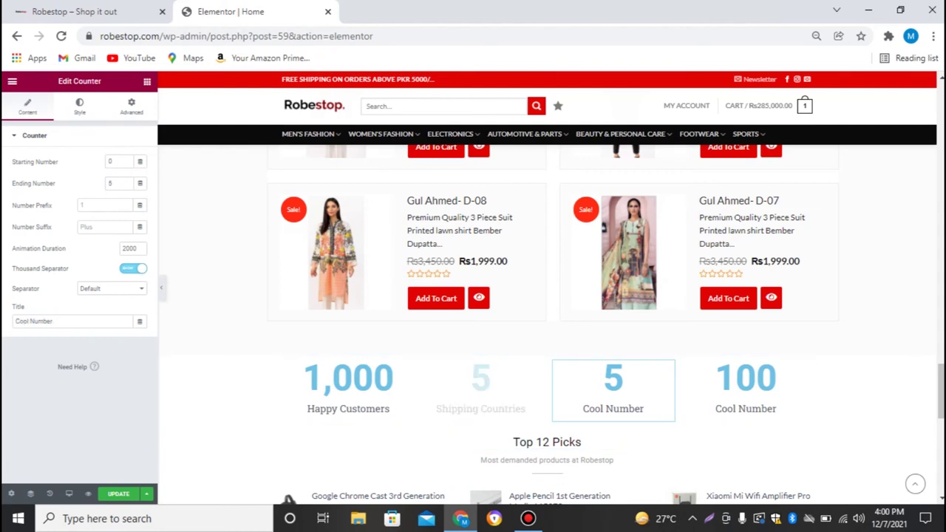
left_click_drag(53, 320, 14, 321)
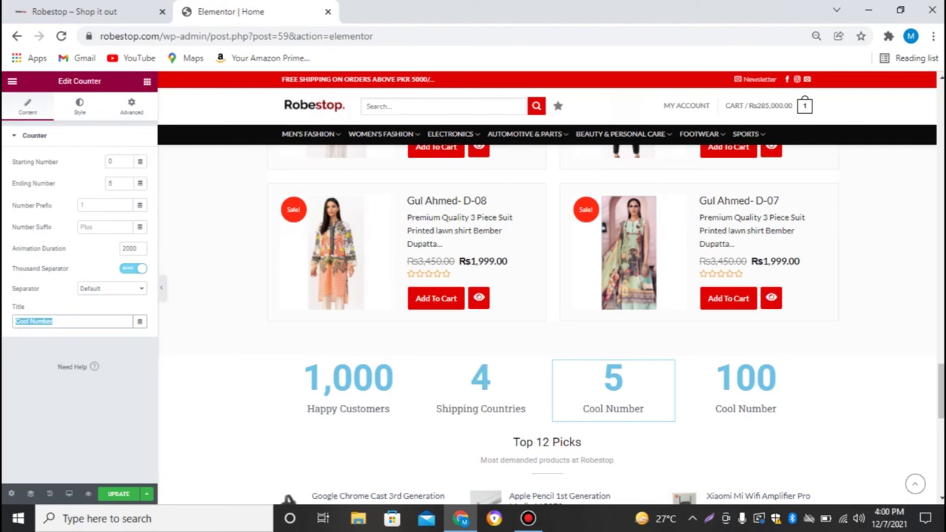
type("Products")
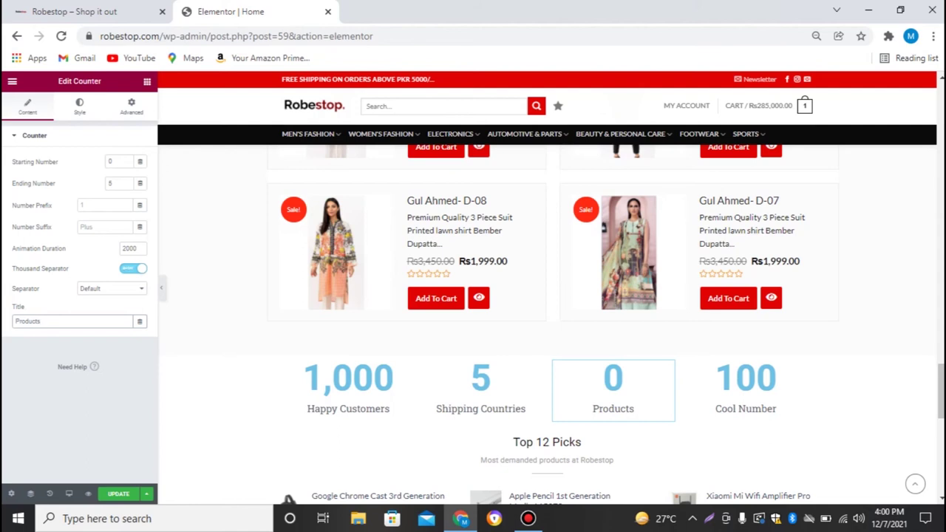
left_click(115, 183)
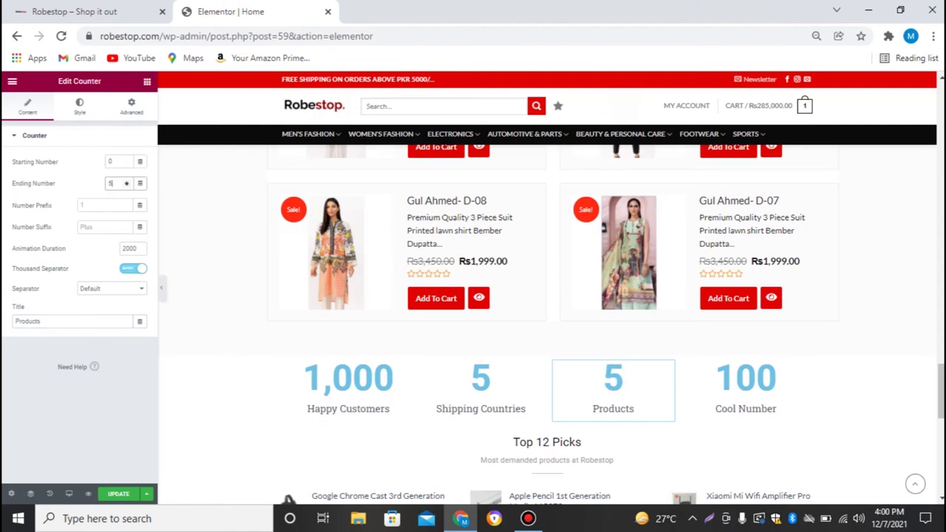
key("BackSpace")
type("800")
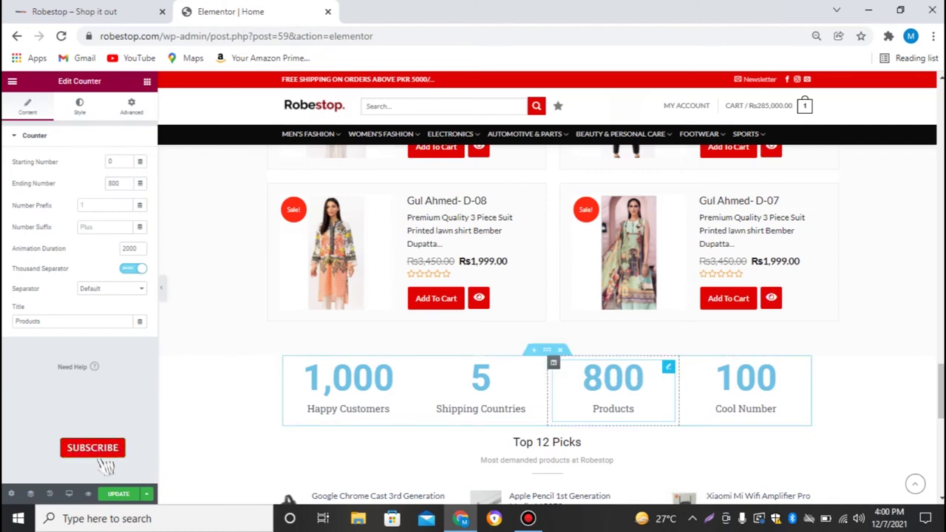
Step: Change the fourth counter's title to "Categories"
left_click(801, 366)
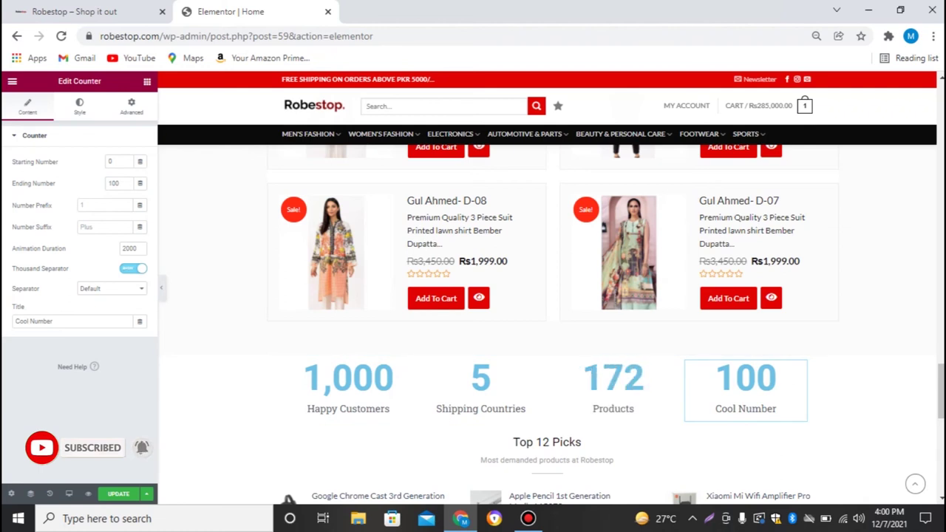
triple_click(53, 321)
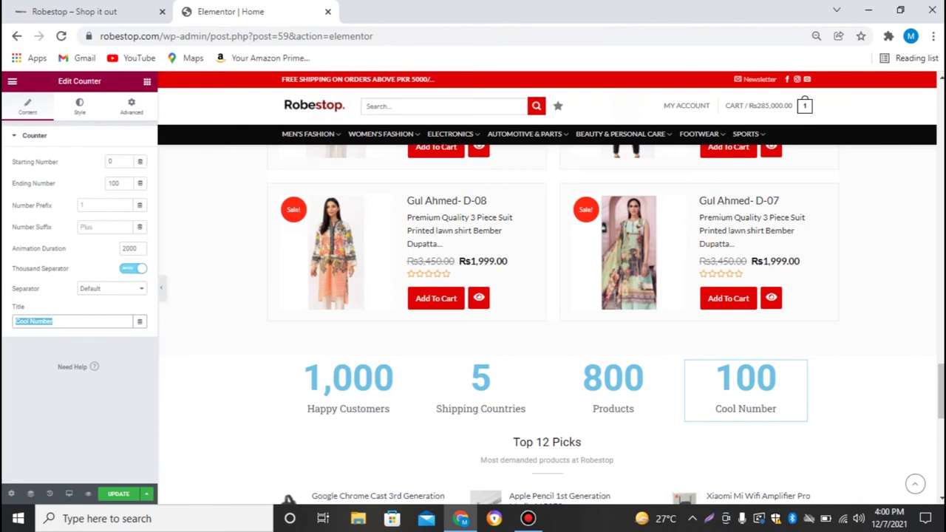
type("Ca")
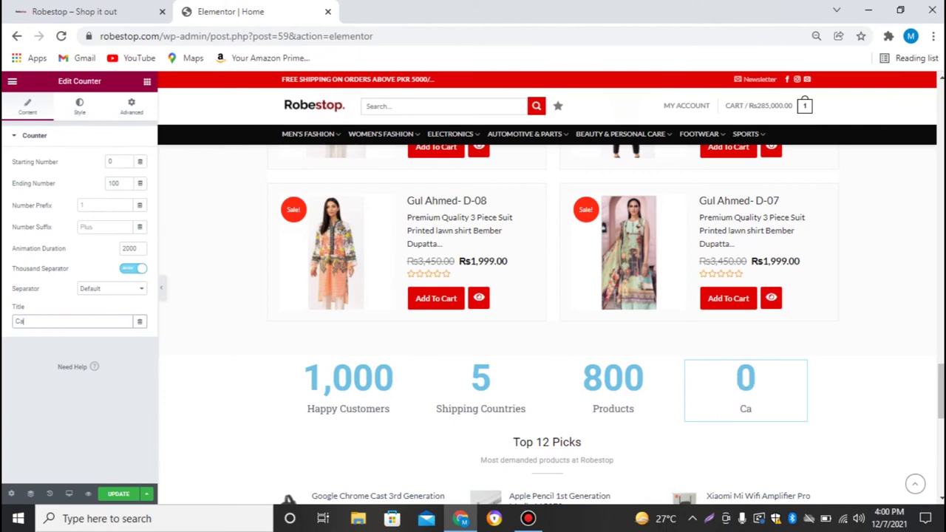
type("tegories")
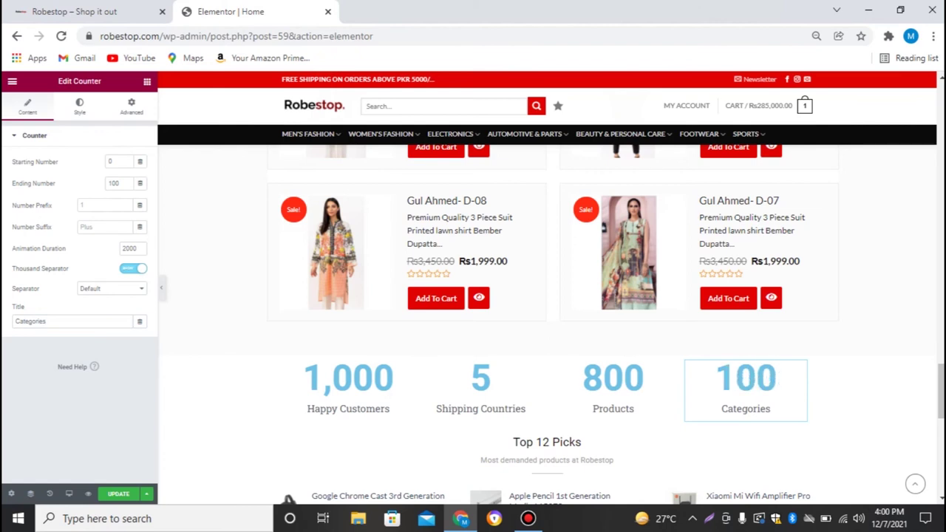
Step: Set the Categories counter's ending number to 10 and its number suffix to "+"
left_click(113, 183)
double_click(126, 184)
type("10")
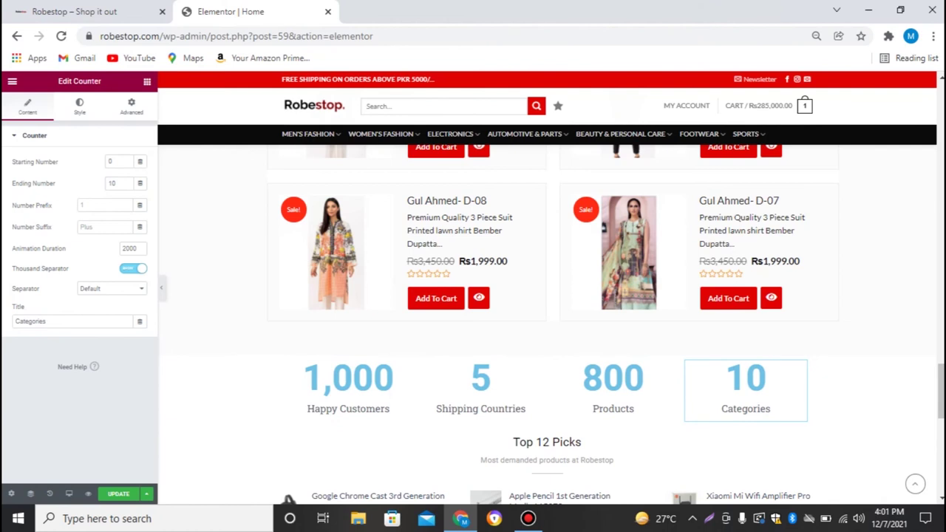
left_click(105, 227)
type("+")
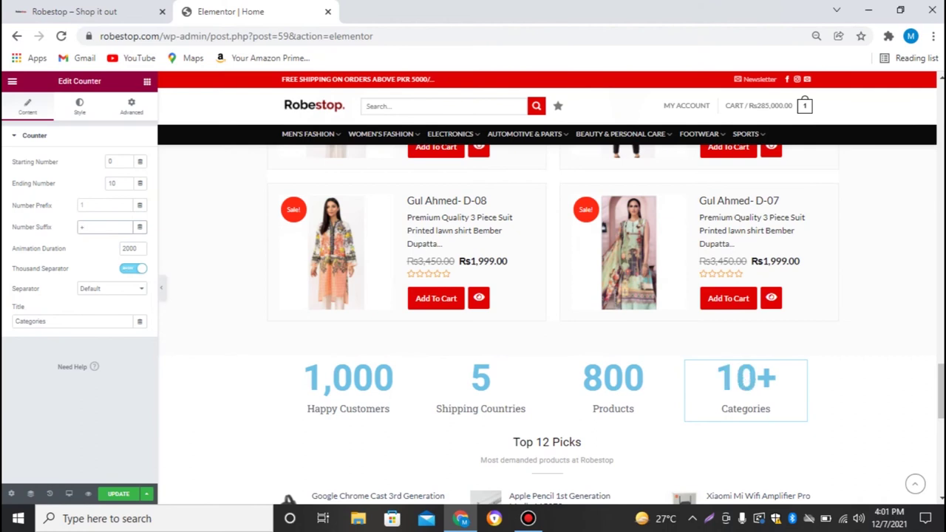
Step: Set the number suffix of both the Products and Shipping Countries counters to "+"
left_click(613, 387)
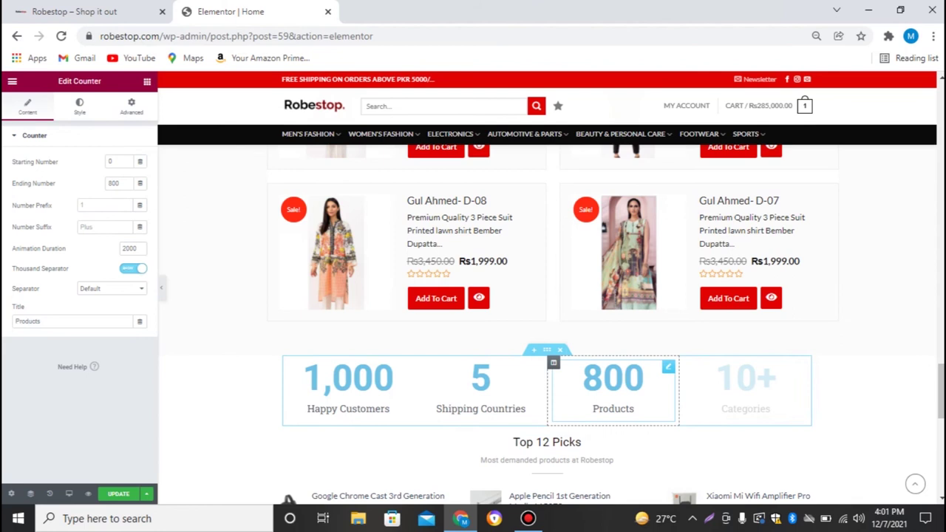
left_click(105, 227)
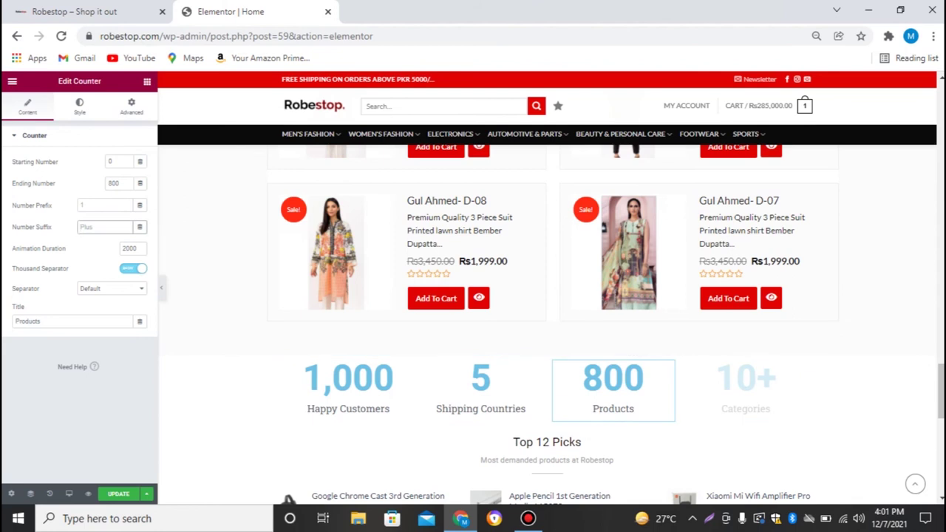
type("+")
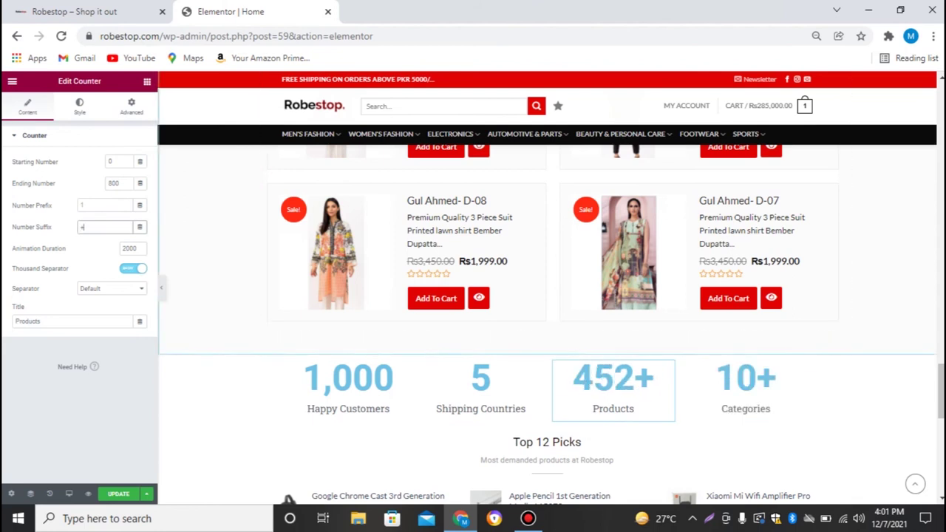
left_click(481, 389)
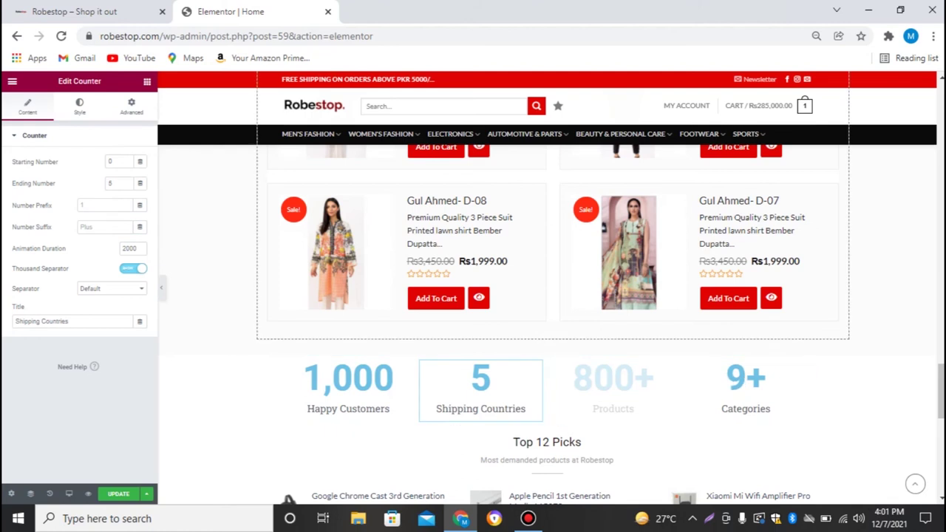
left_click(105, 228)
type("+")
Step: Set the number suffix of the Happy Customers counter to "+"
left_click(348, 409)
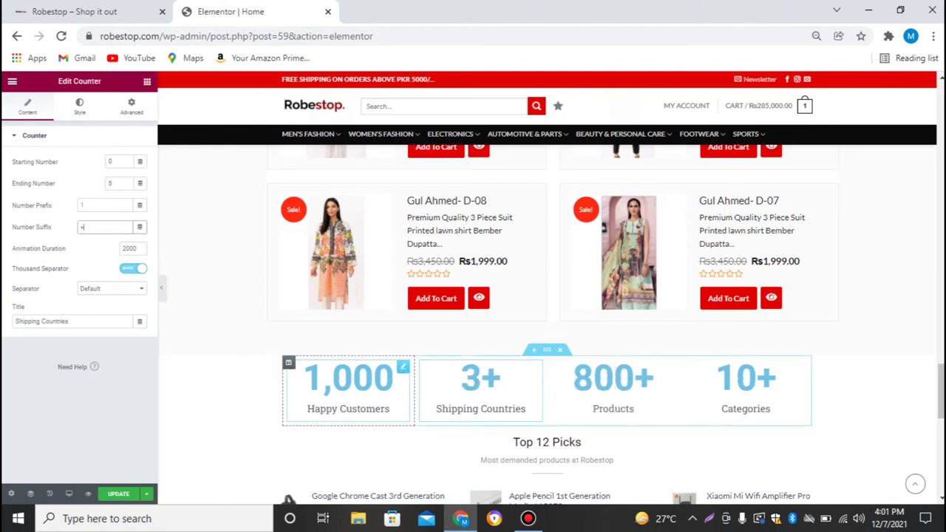
key("ctrl+a")
key("BackSpace")
left_click(105, 228)
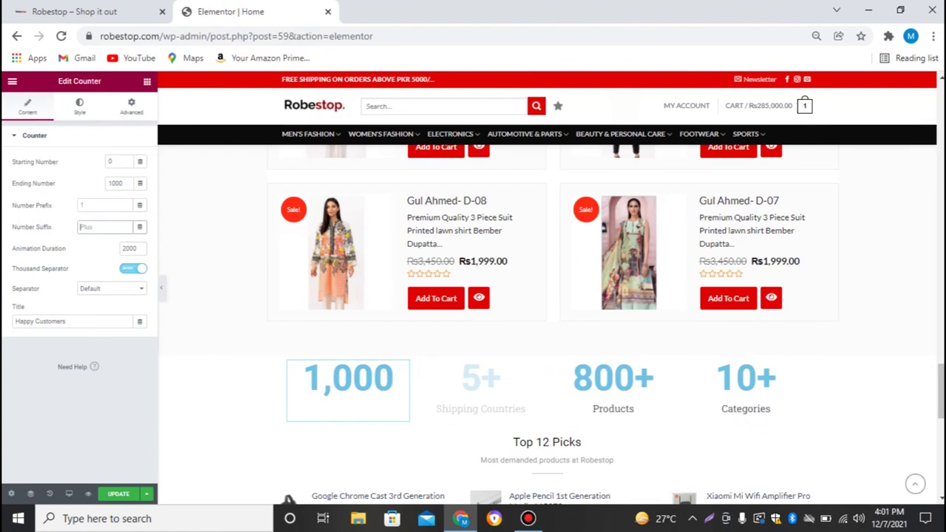
type("+")
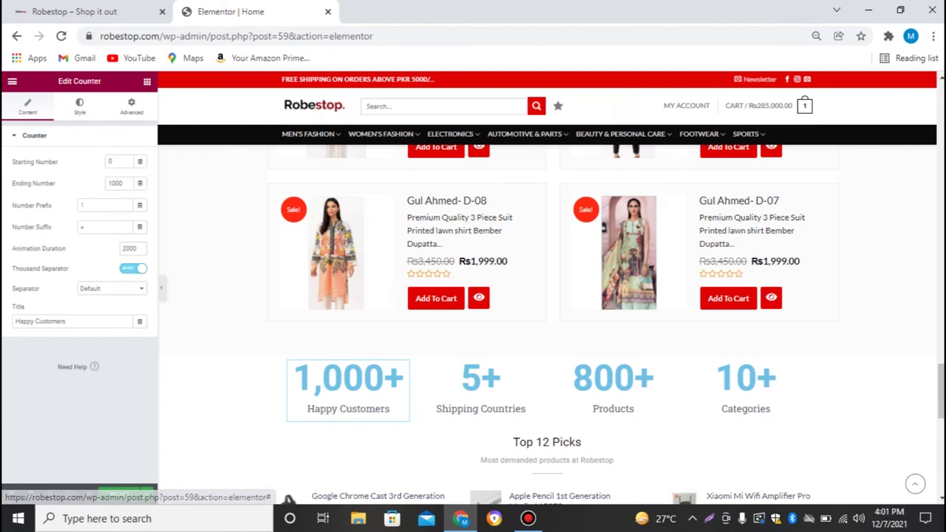
Step: Change the number text color of the Happy Customers counter to bright red, #FC0101
left_click(79, 106)
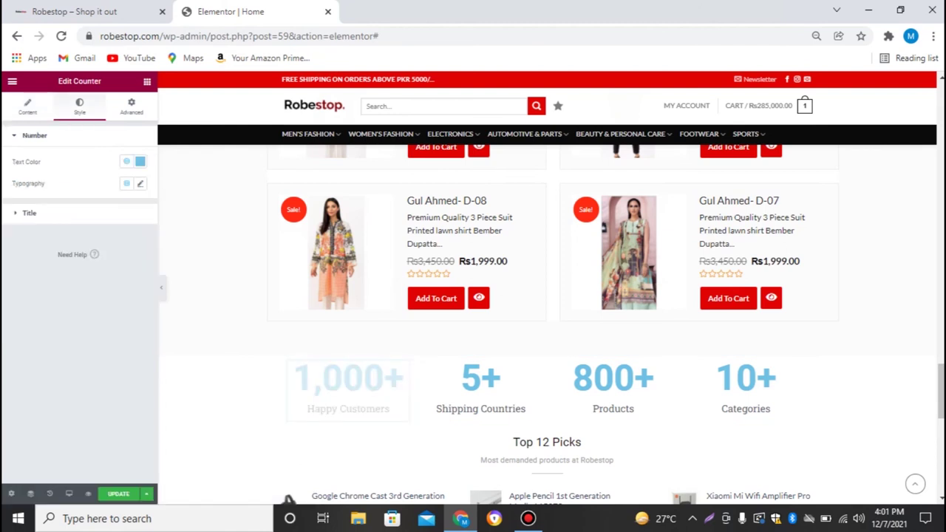
left_click(139, 161)
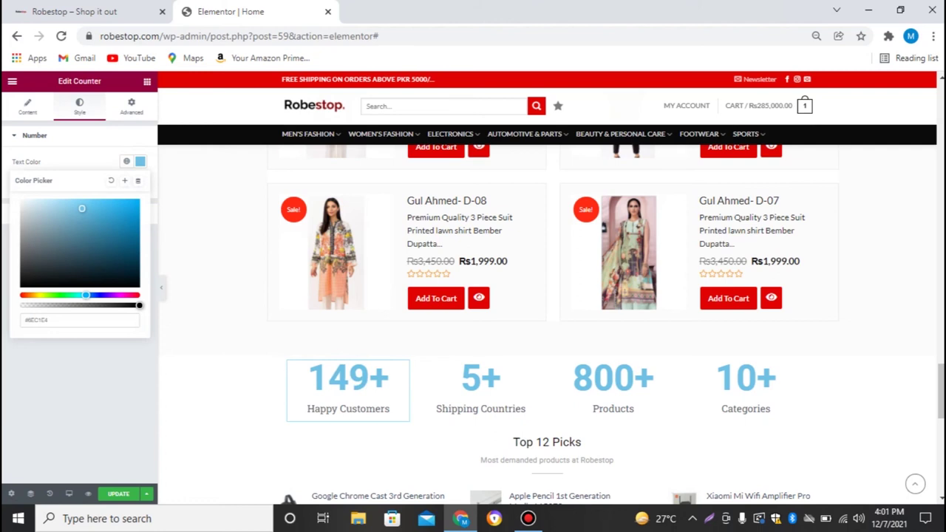
left_click_drag(86, 295, 21, 295)
left_click_drag(82, 209, 137, 200)
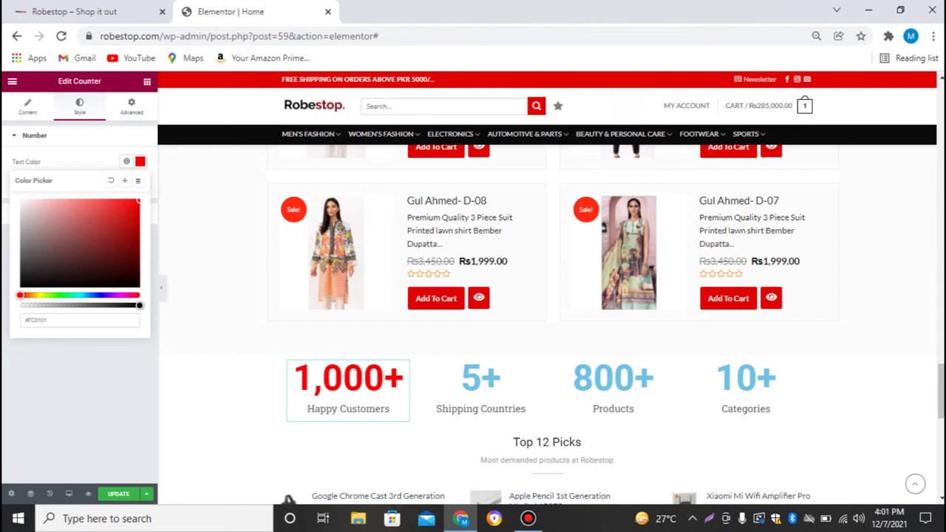
left_click(83, 392)
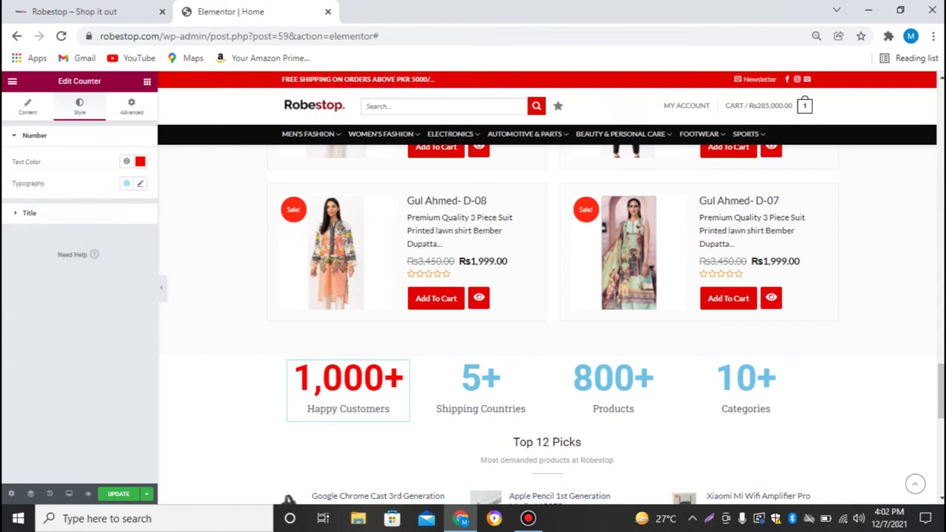
Step: Set the typography size of the Happy Customers number to 35 px
left_click(140, 183)
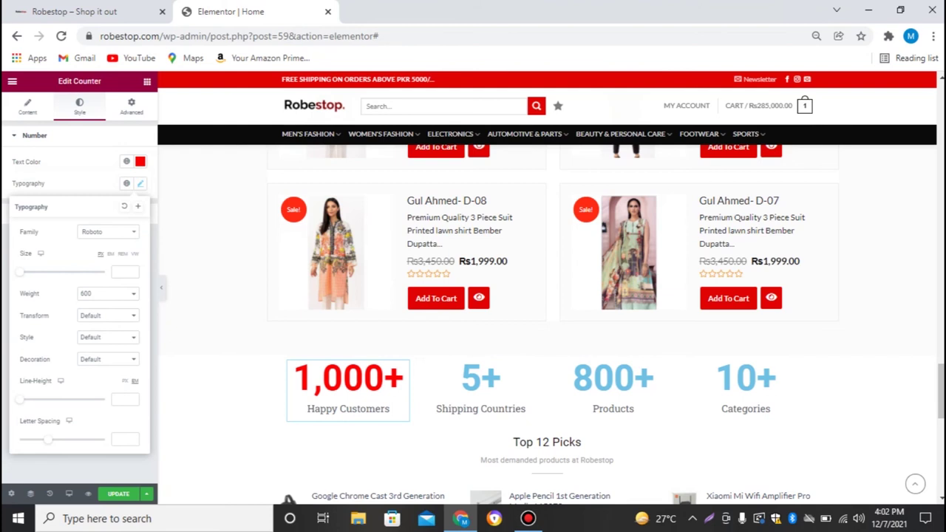
type("30")
key("Up")
key("Up")
key("Up")
key("BackSpace")
type("5")
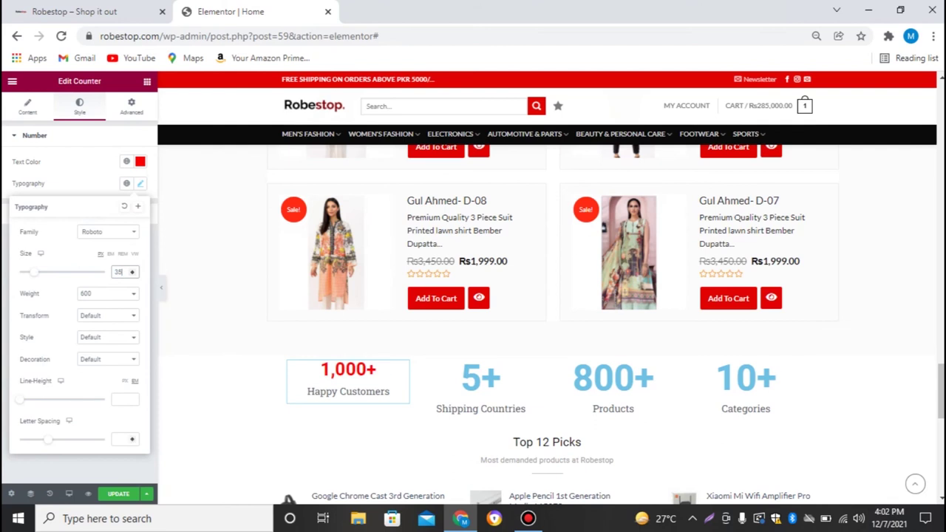
left_click(119, 469)
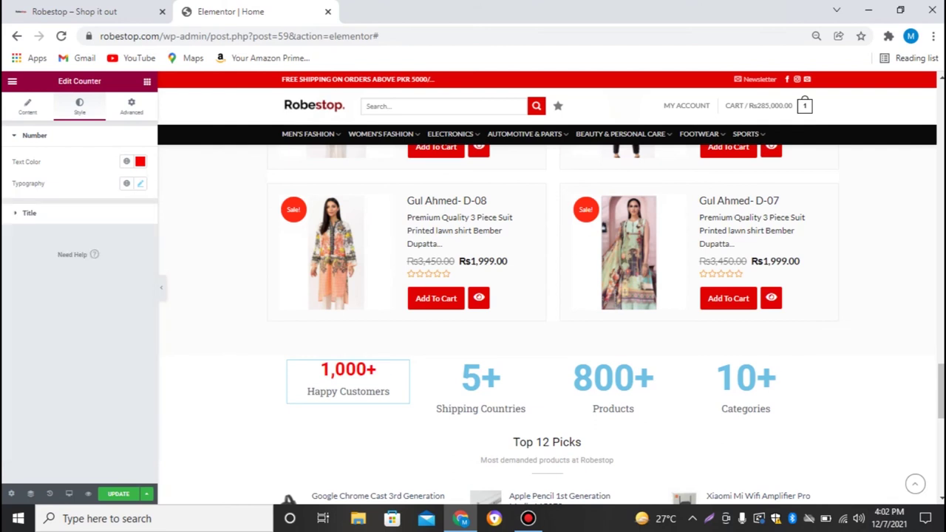
Step: Set the typography size of the Happy Customers number to 40 px
left_click(140, 183)
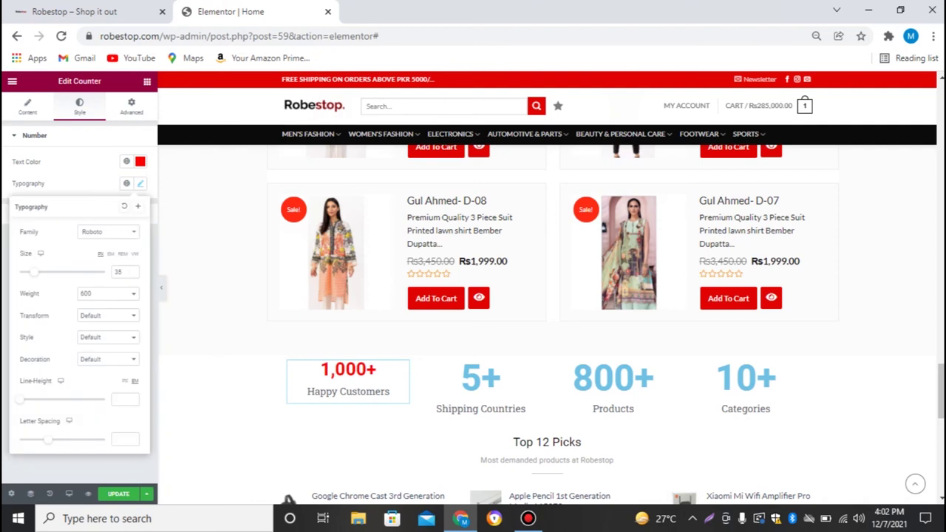
double_click(118, 272)
type("40")
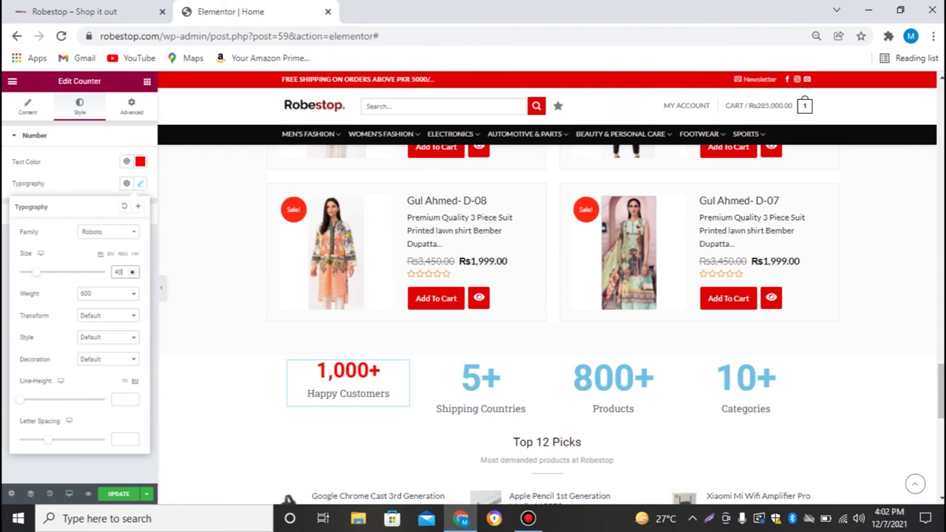
left_click(80, 470)
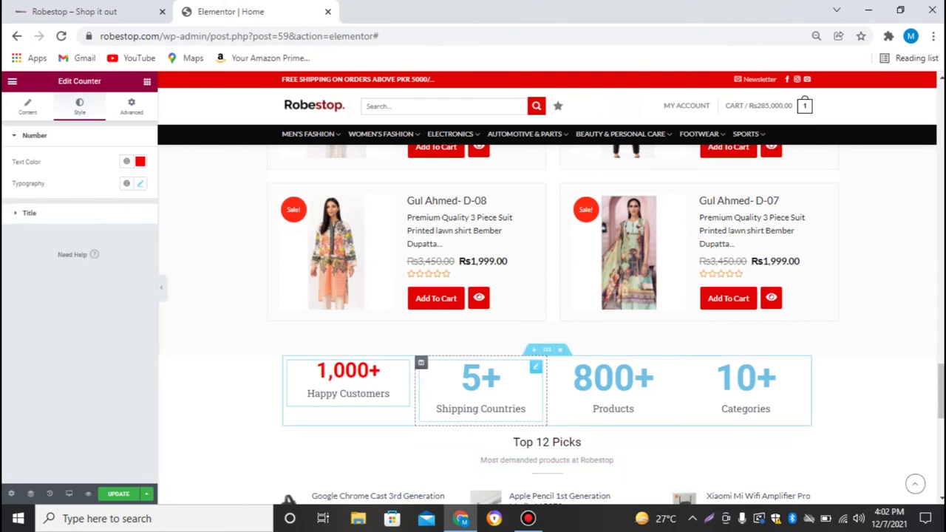
Step: Change the number text color of the Shipping Countries counter to bright red
left_click(536, 366)
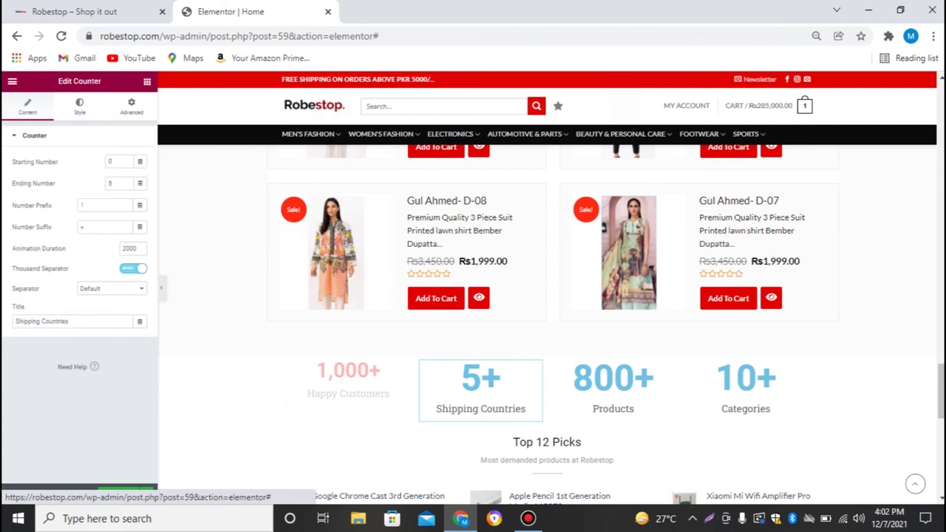
left_click(80, 106)
left_click(140, 161)
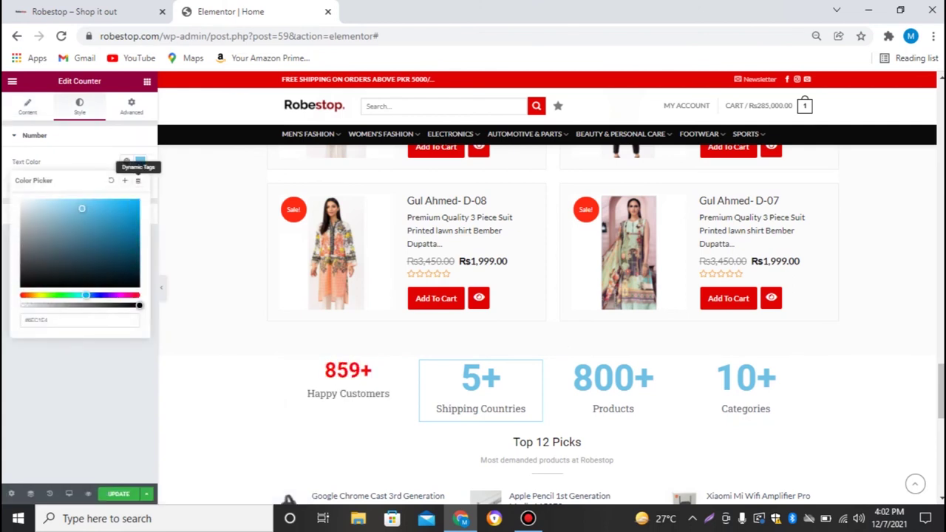
left_click_drag(86, 294, 20, 295)
left_click_drag(81, 208, 131, 199)
left_click(140, 161)
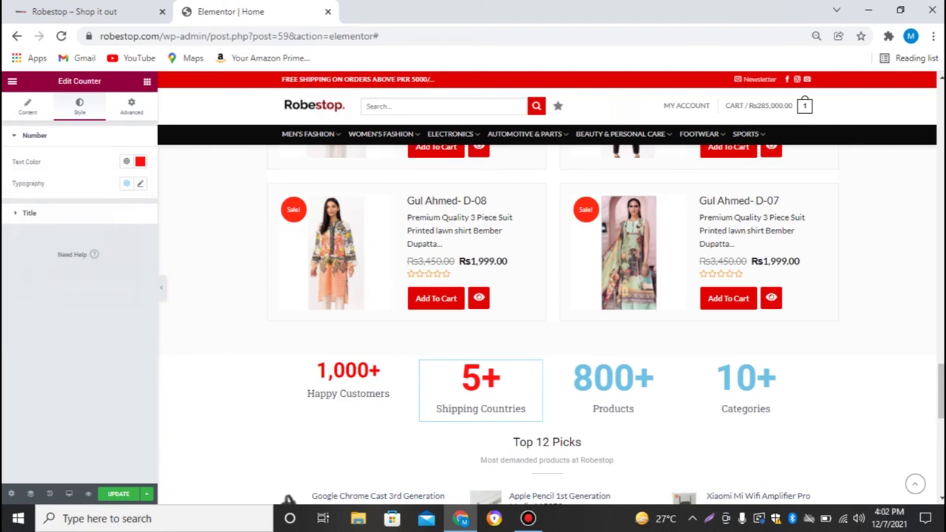
Step: Set the typography size of the Shipping Countries number to 40 px
left_click(140, 183)
left_click(118, 272)
type("40")
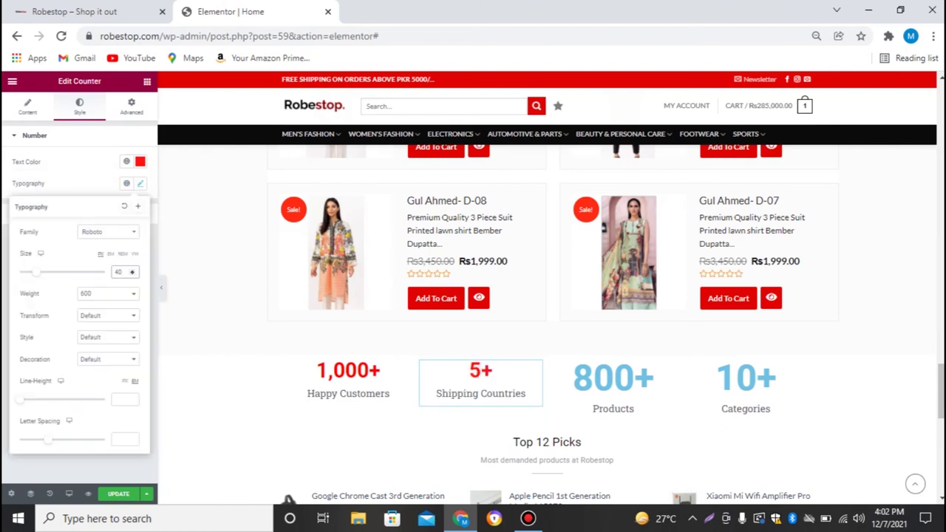
left_click(140, 183)
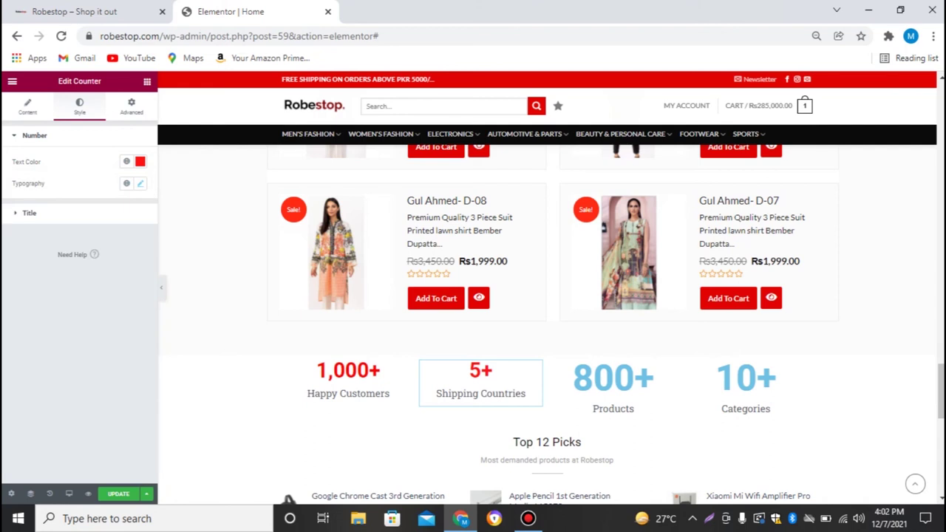
Step: Change the number text color of the Products counter to a bright, saturated red
left_click(668, 366)
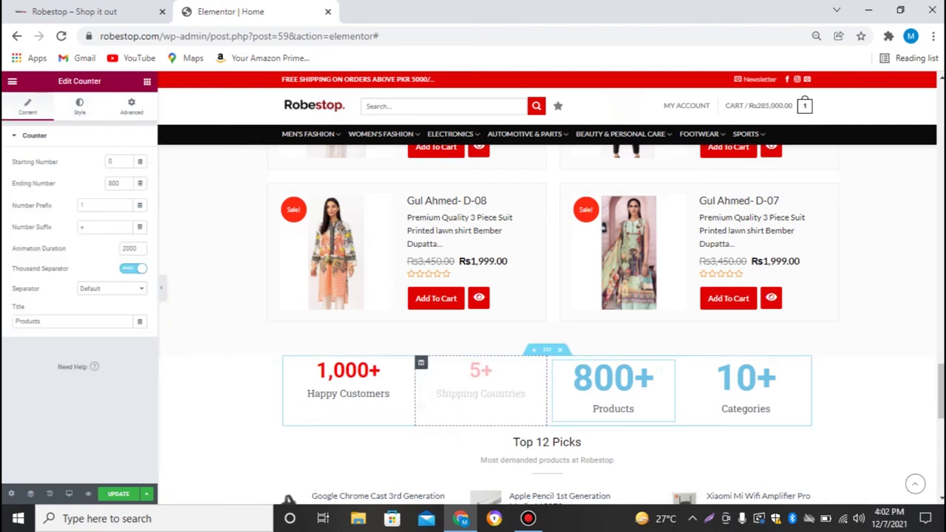
left_click(79, 107)
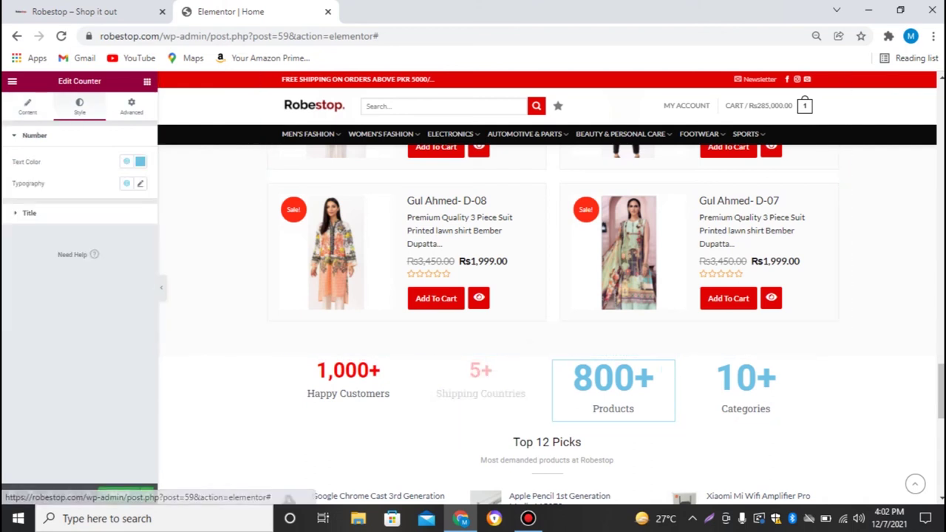
left_click(139, 161)
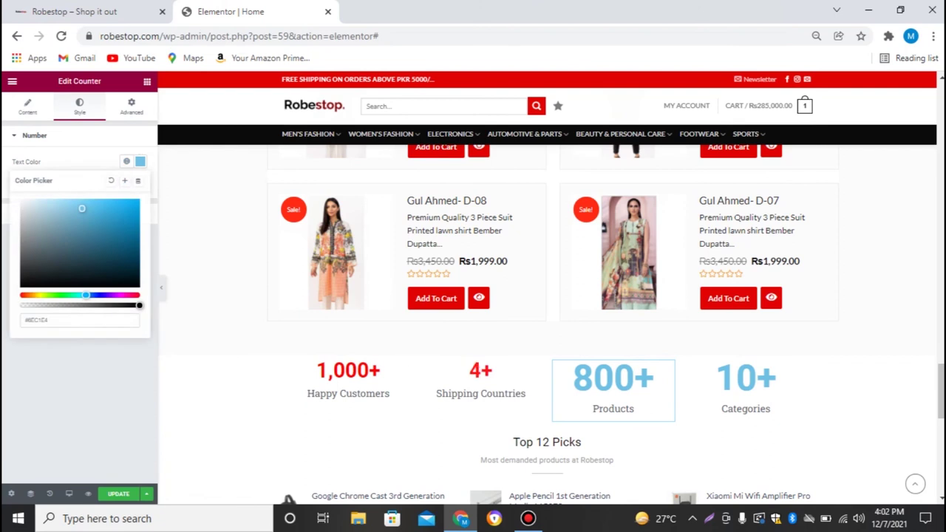
left_click_drag(86, 295, 20, 295)
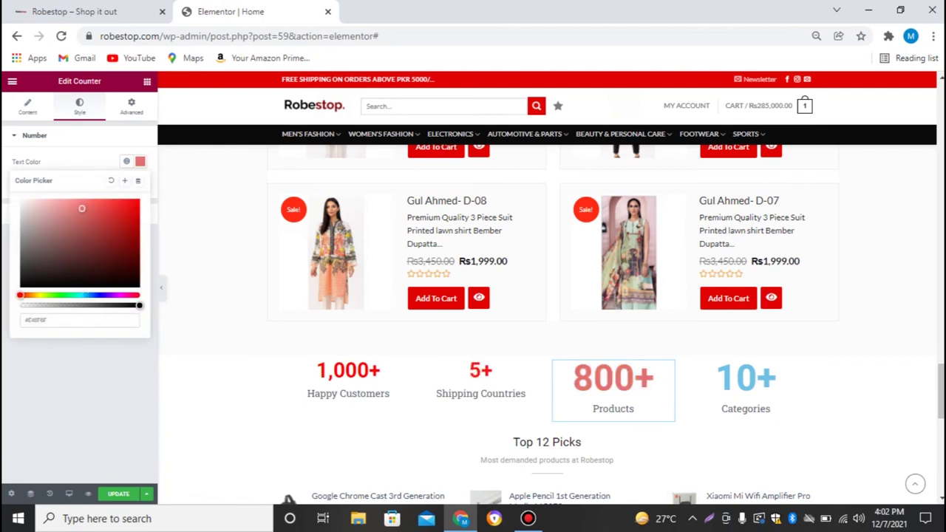
left_click(139, 161)
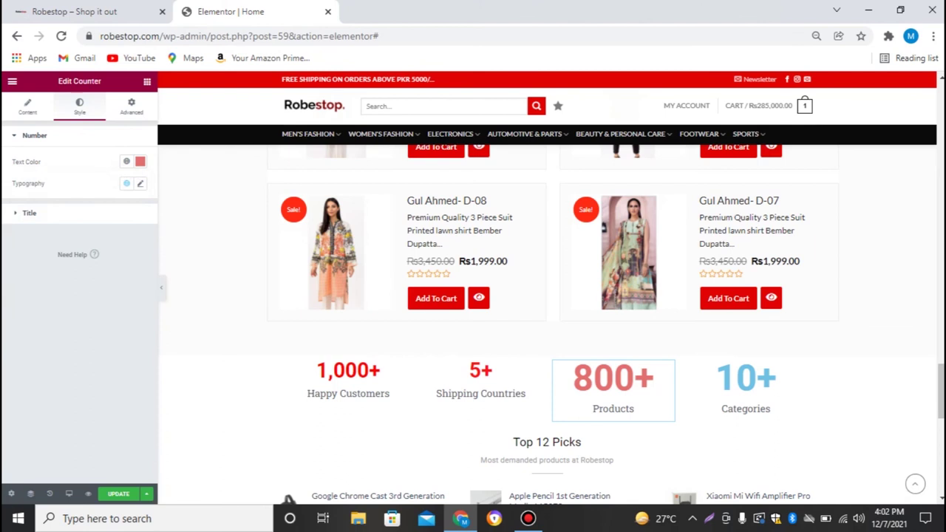
left_click(140, 184)
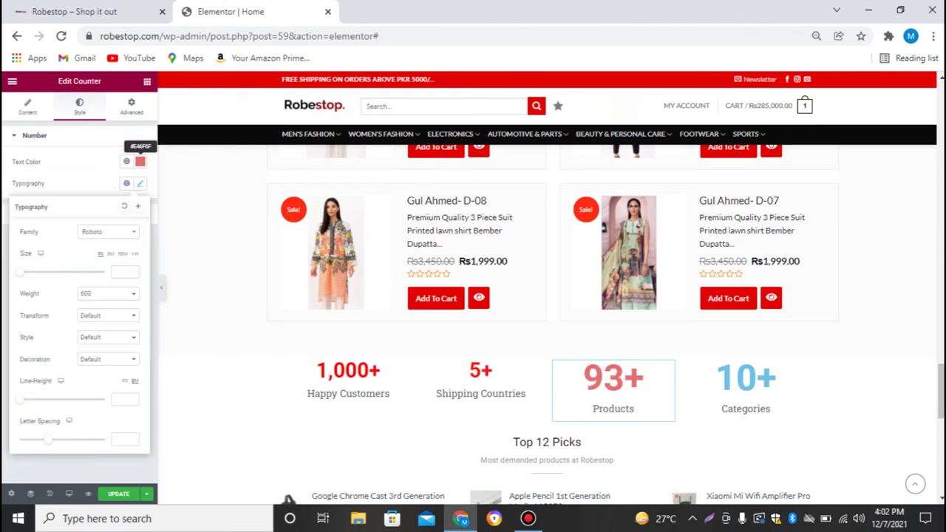
left_click(140, 161)
type("#F92727")
left_click_drag(121, 201, 133, 201)
left_click(140, 161)
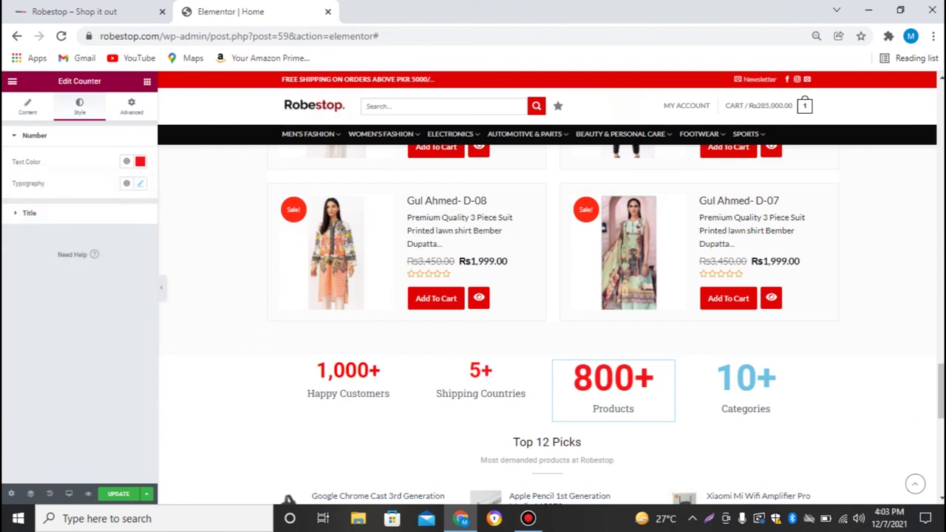
Step: Set the typography size of the Products number to 40 px
left_click(140, 183)
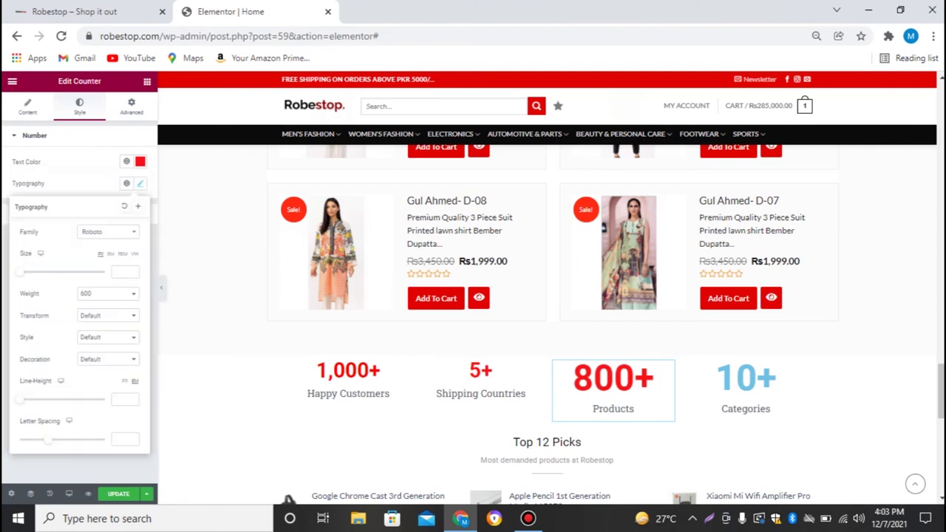
type("40")
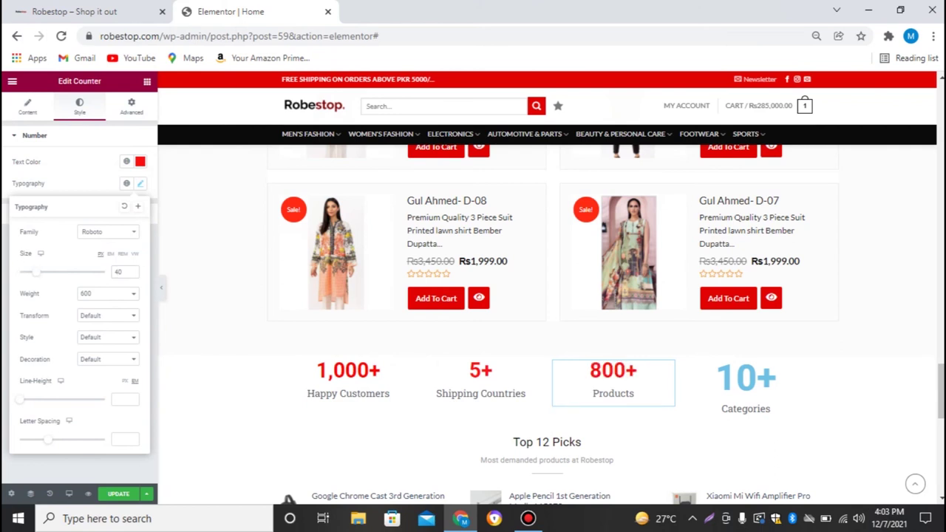
left_click(140, 183)
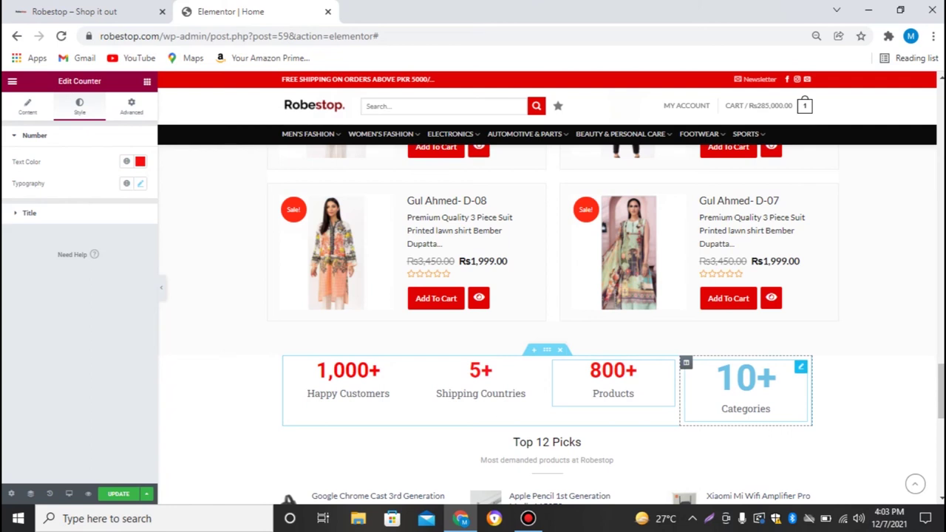
Step: Change the number text color of the Categories counter to bright red
left_click(801, 367)
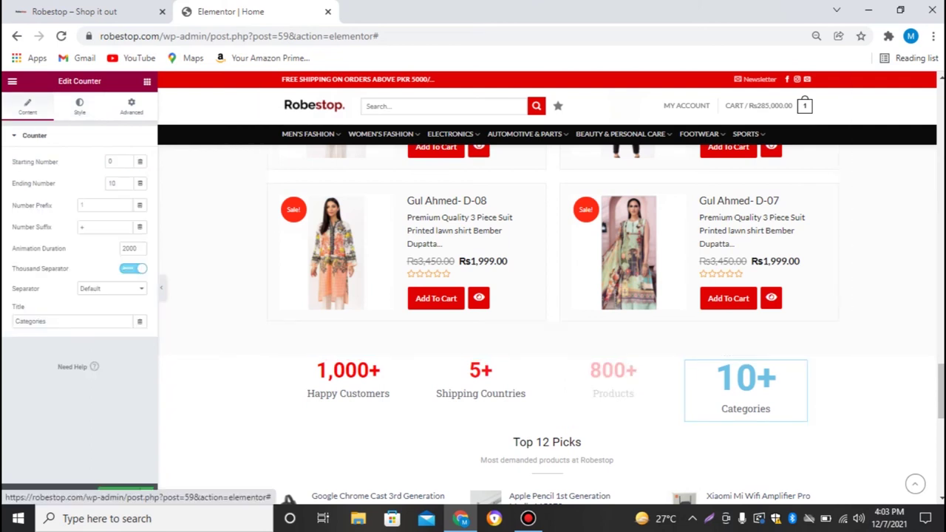
left_click(79, 107)
left_click(140, 161)
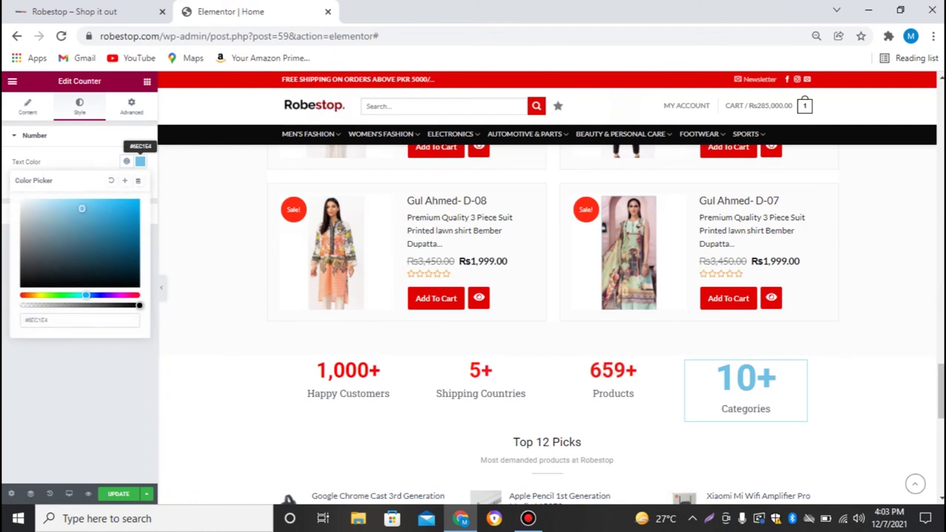
left_click_drag(86, 295, 20, 295)
left_click(121, 215)
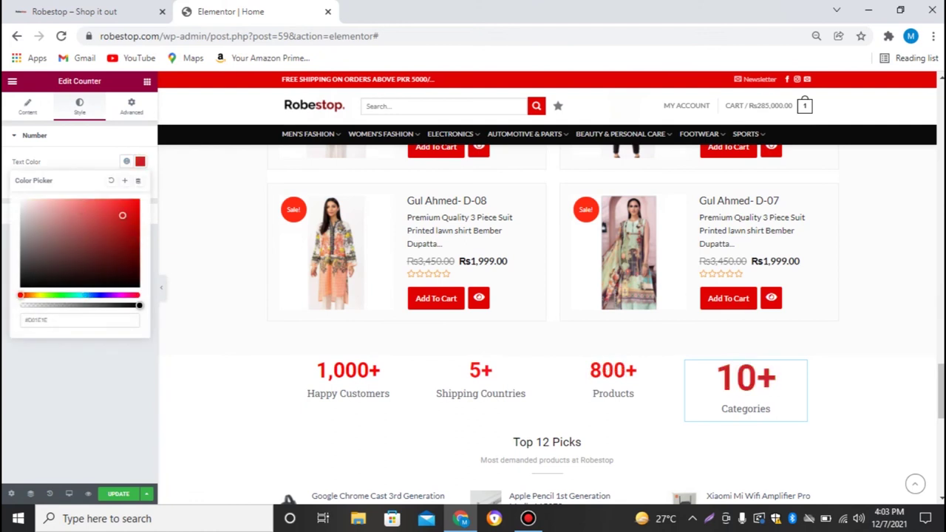
left_click_drag(122, 215, 134, 204)
key("Escape")
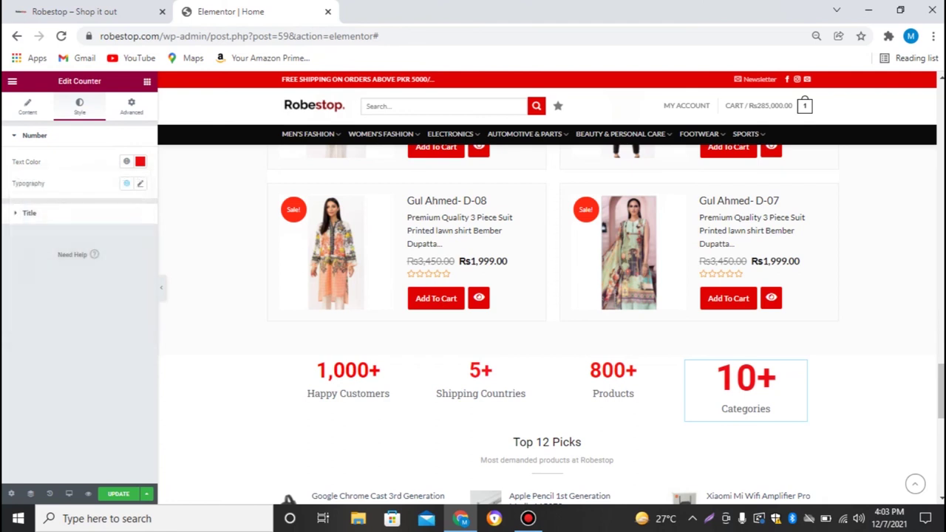
Step: Set the typography size of the Categories number to 40 px
left_click(140, 183)
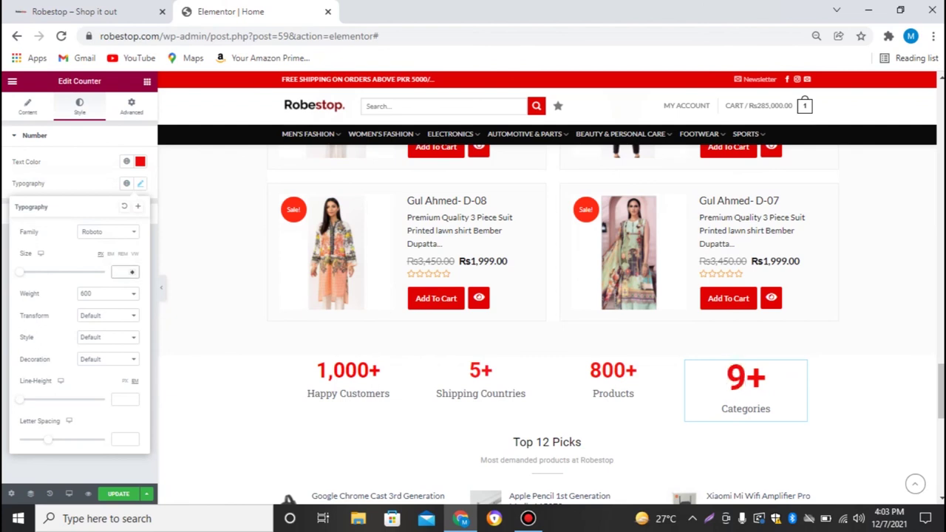
type("40")
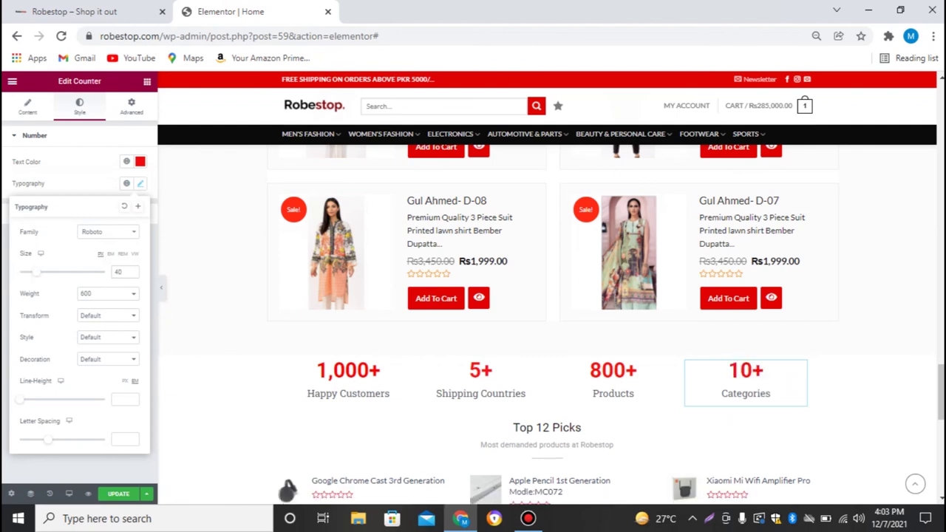
left_click(140, 183)
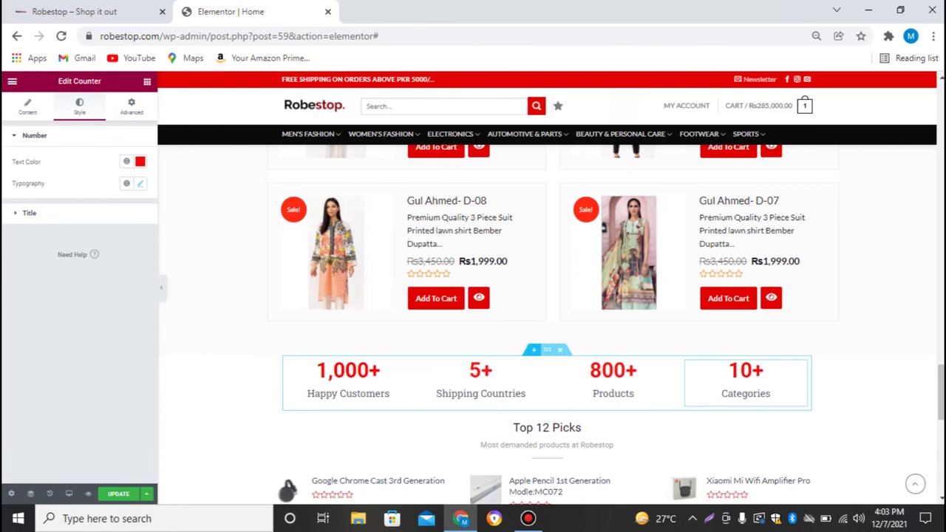
Step: Give the section holding the four counters a classic background in near-black (#010101)
scroll(443, 369, "down", 3)
scroll(355, 385, "down", 5)
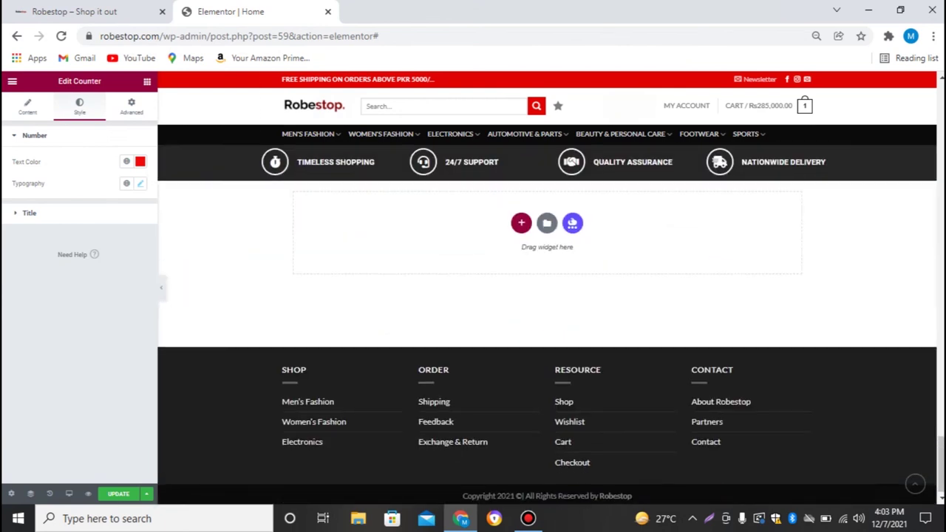
scroll(355, 384, "up", 3)
scroll(547, 322, "up", 5)
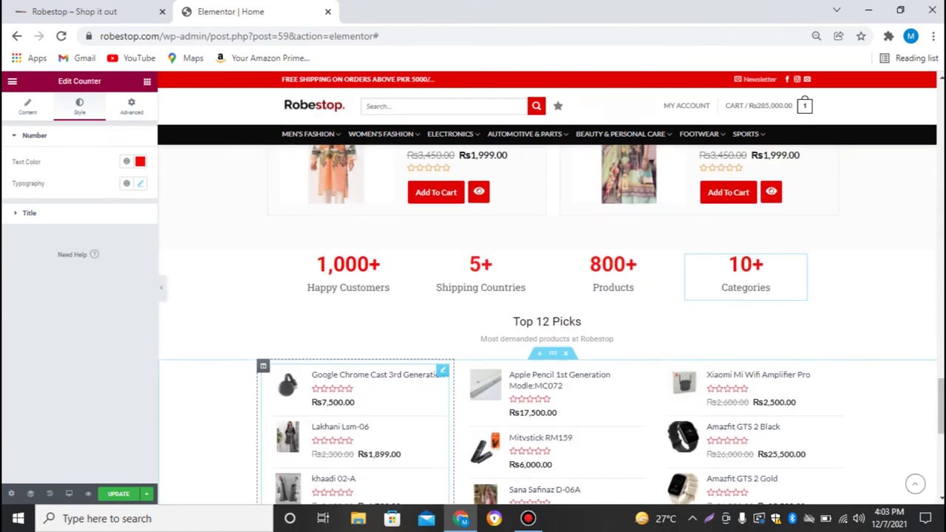
scroll(546, 392, "down", 1)
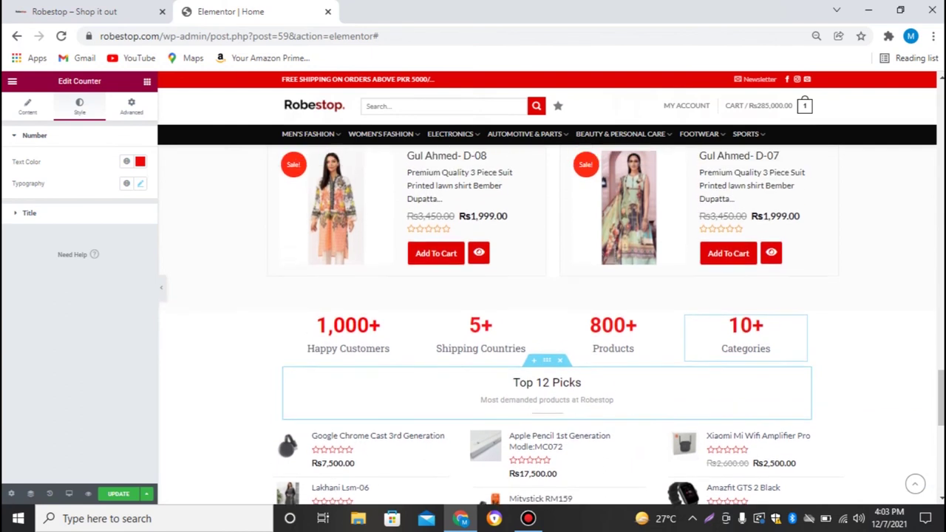
scroll(546, 392, "up", 1)
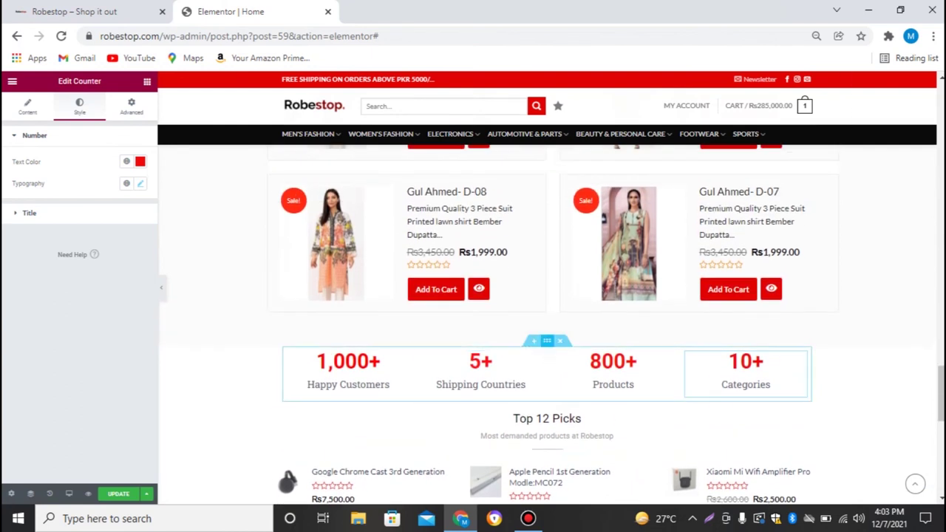
left_click(546, 340)
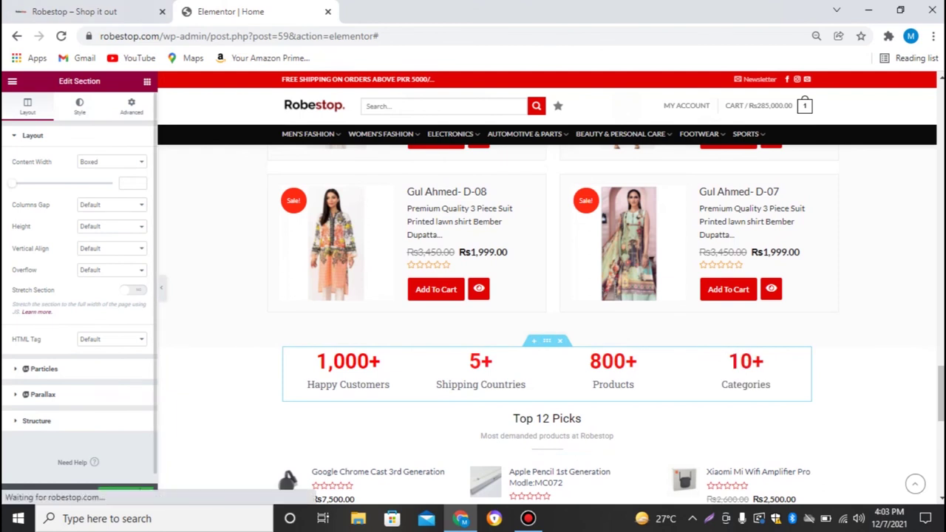
left_click(80, 106)
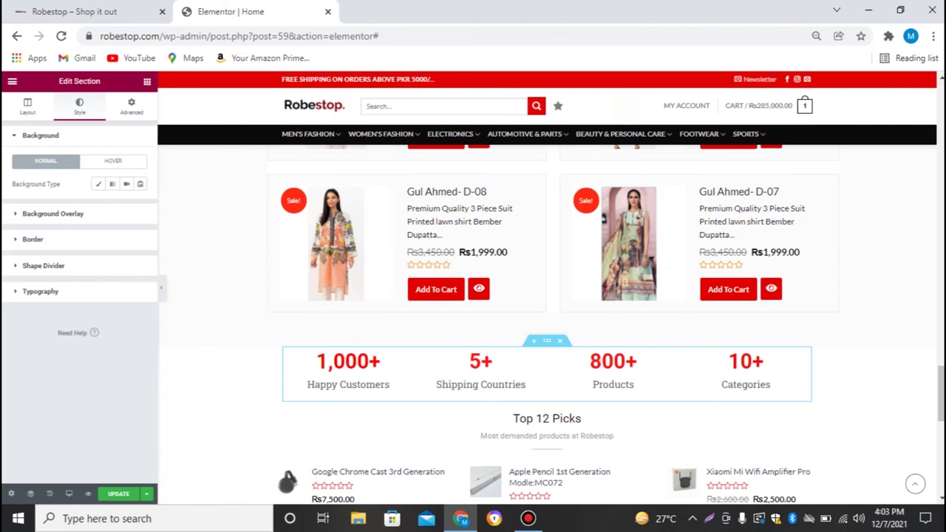
left_click(98, 183)
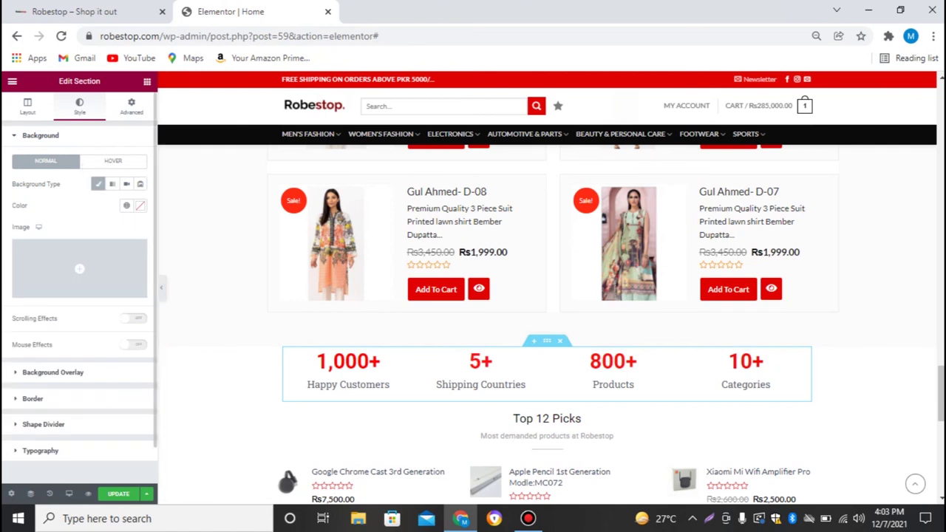
left_click(140, 206)
left_click_drag(35, 291, 21, 330)
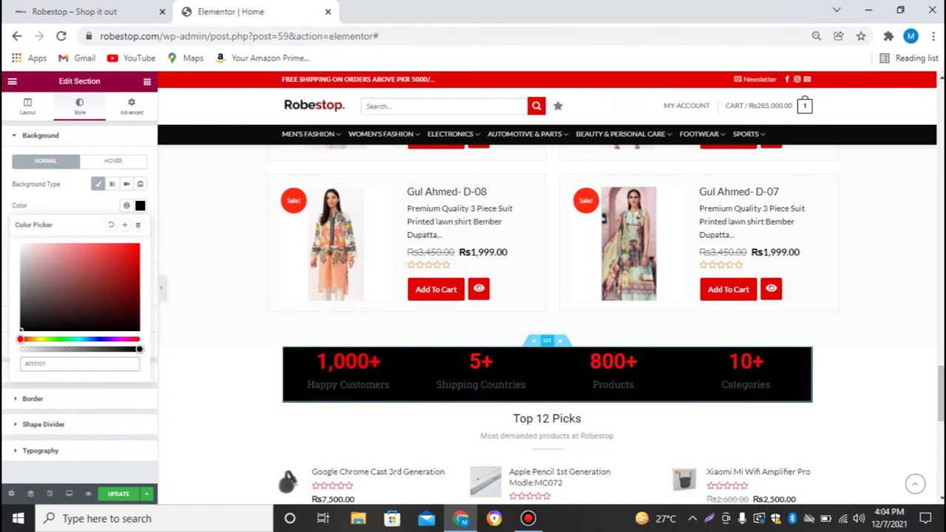
Step: Stretch the counter section to the full page width and increase its top padding independently of the other sides
left_click(27, 106)
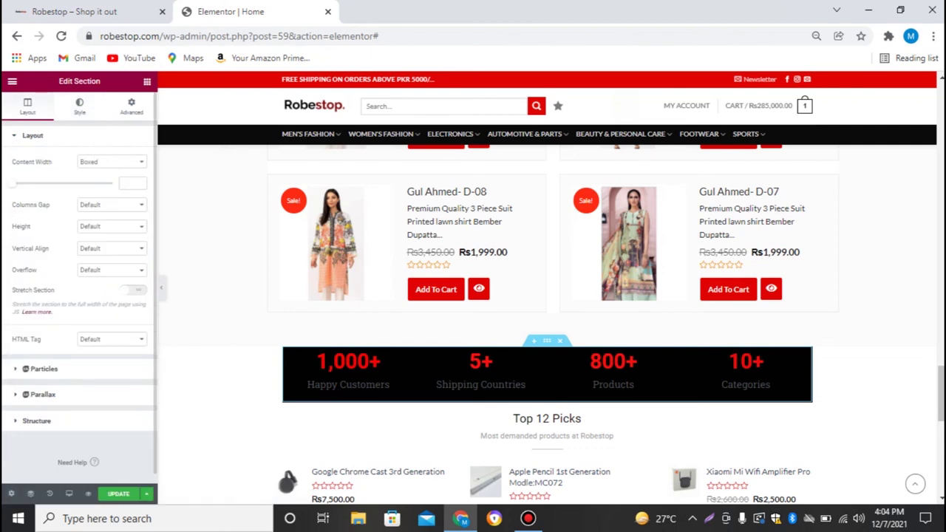
left_click(133, 289)
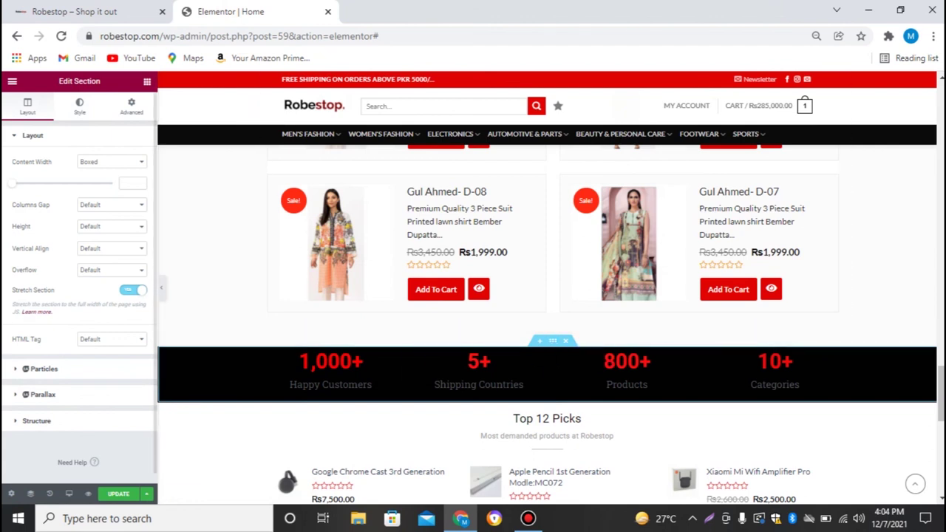
left_click(131, 105)
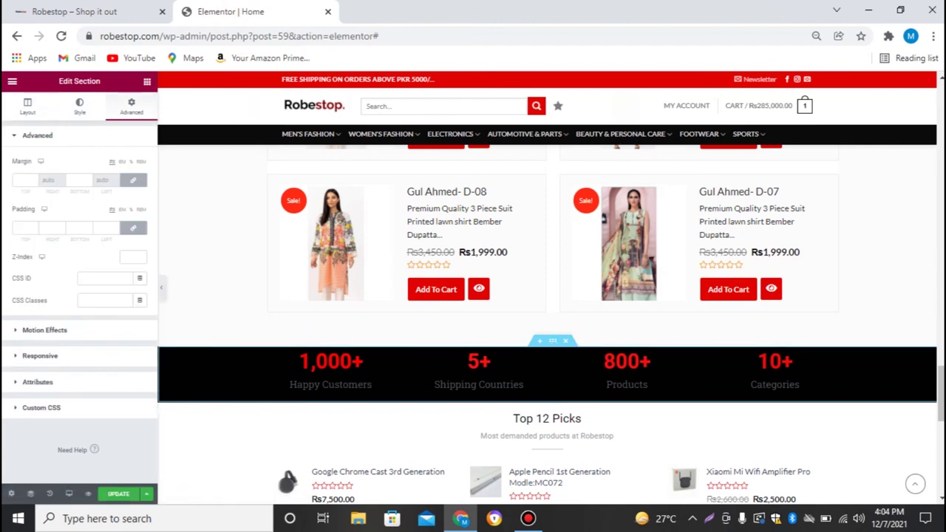
left_click(133, 227)
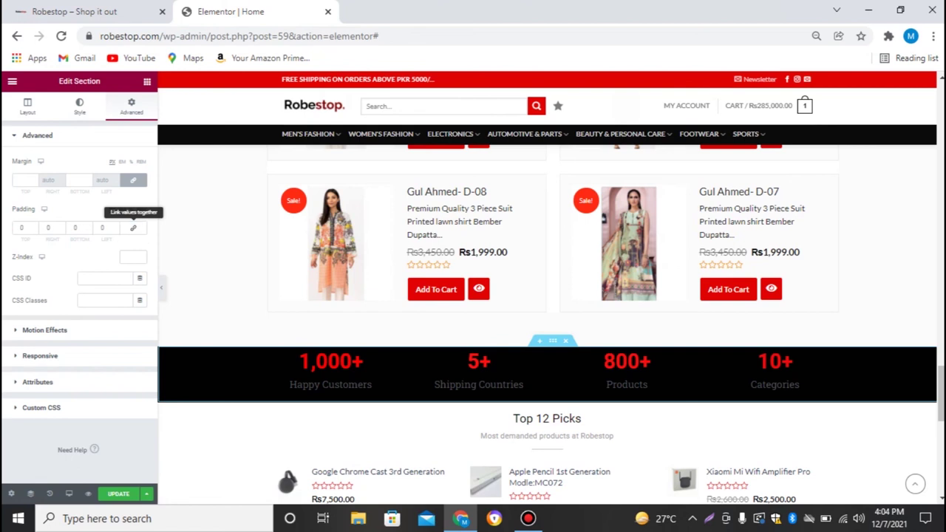
left_click(34, 226)
left_click(34, 226)
left_click(34, 226)
left_click(34, 226)
left_click(34, 226)
left_click(34, 226)
key("Up")
key("Up")
key("Up")
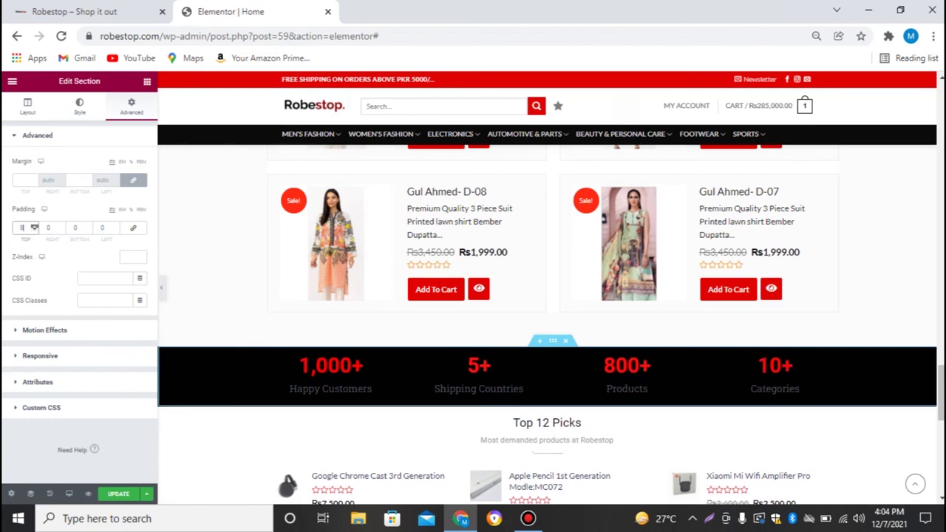
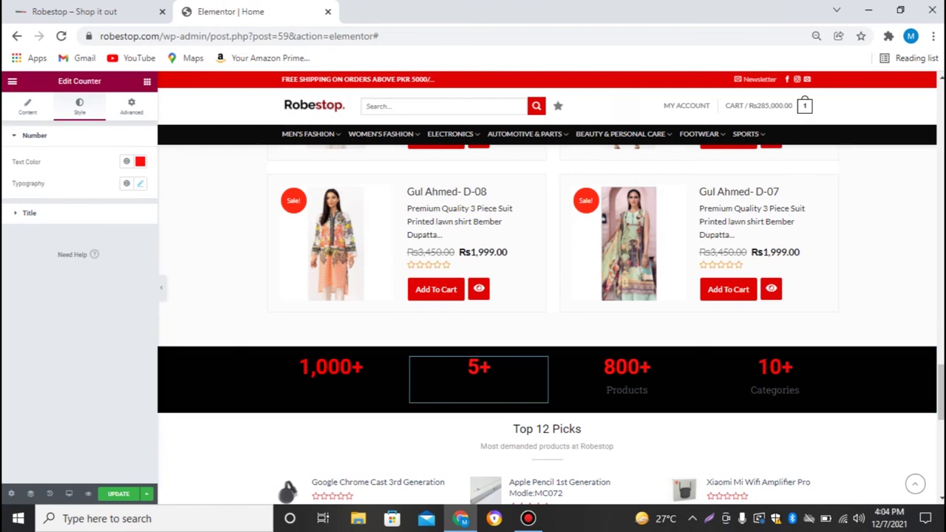
Step: Change the title text color of the Shipping Countries counter to white
left_click(30, 213)
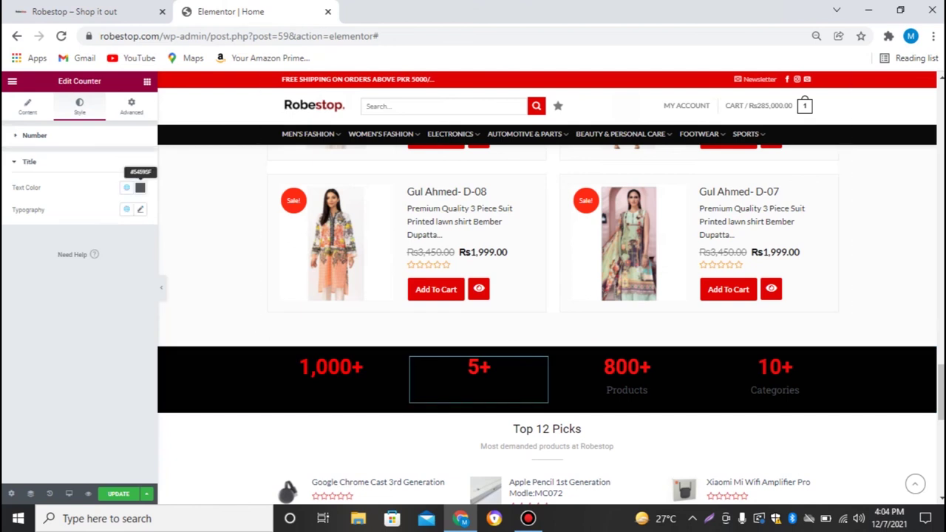
left_click(140, 188)
left_click(20, 226)
left_click(83, 410)
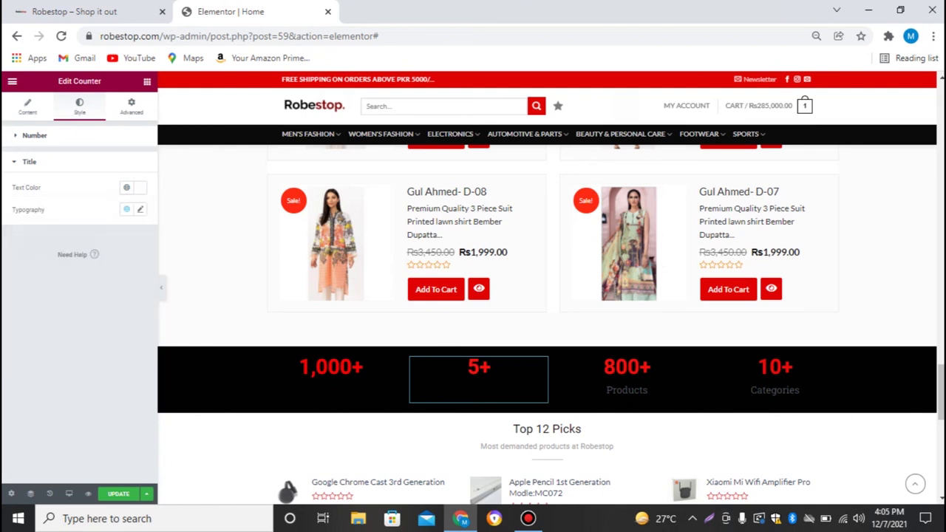
Step: Check the title text color settings of the Happy Customers and Shipping Countries counters
left_click(690, 363)
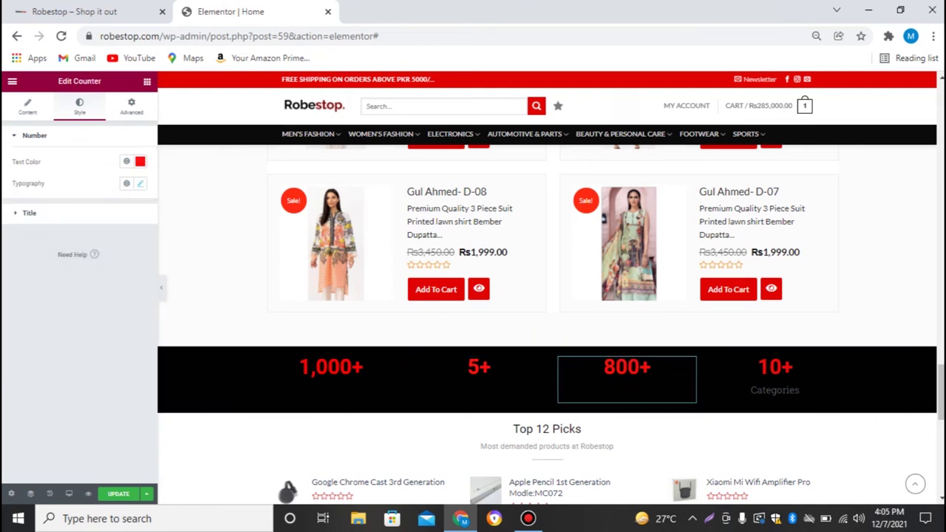
left_click(331, 390)
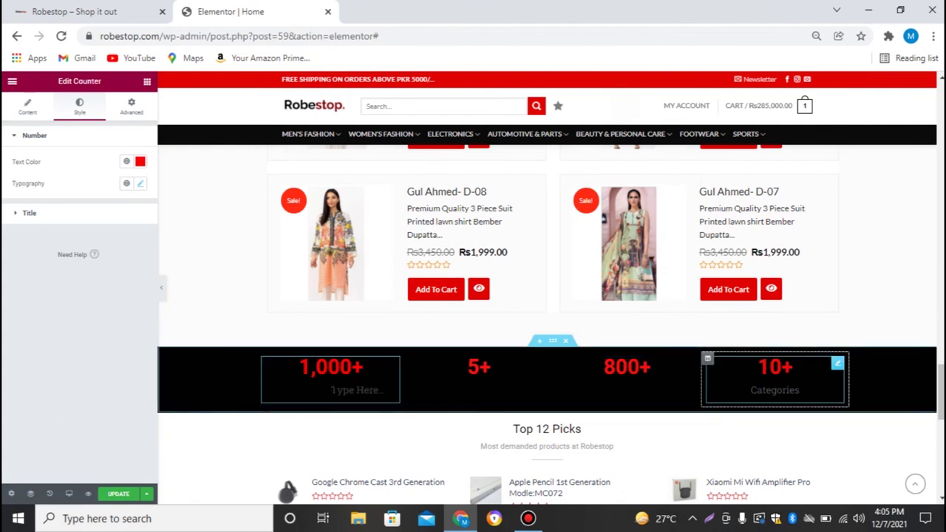
left_click(774, 390)
left_click(393, 363)
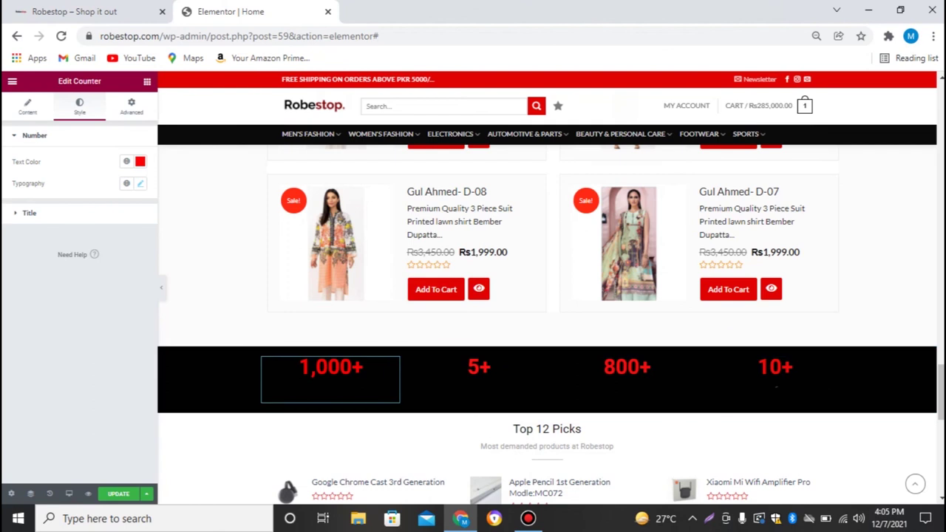
left_click(30, 213)
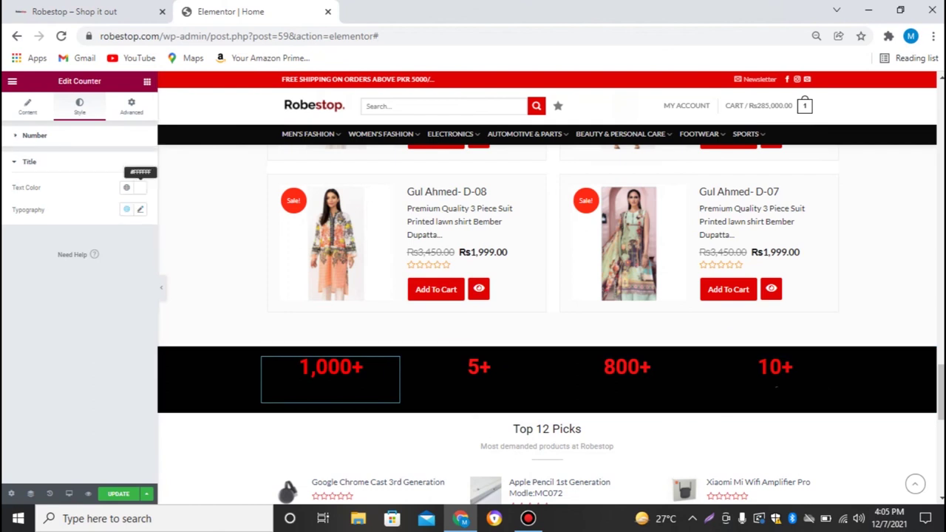
left_click(137, 188)
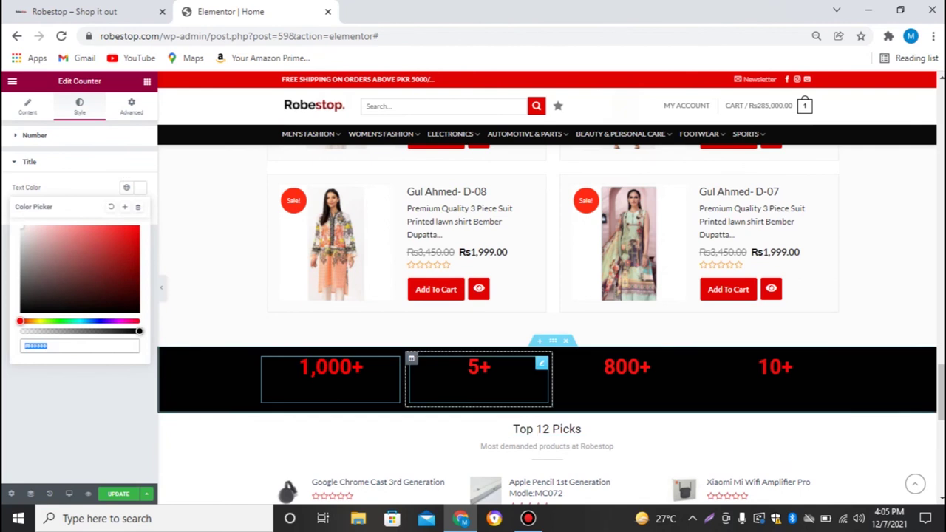
left_click(542, 363)
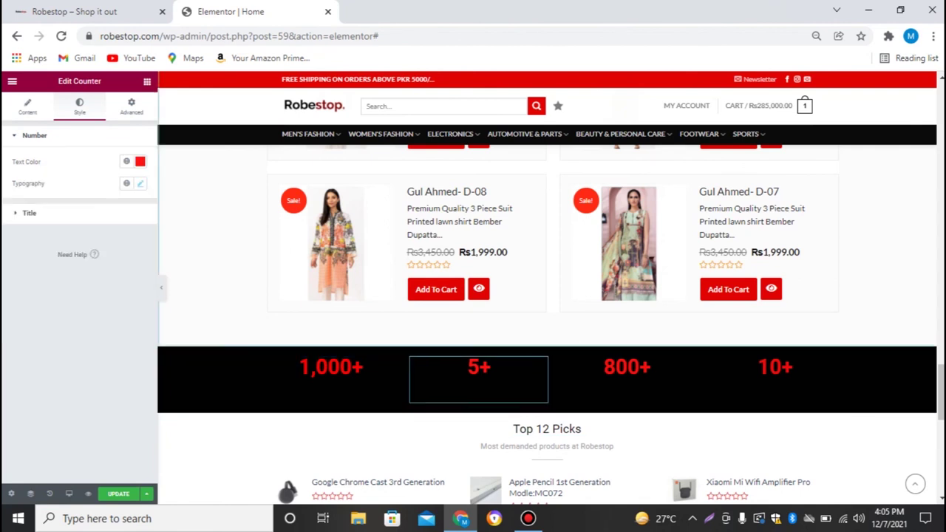
left_click(29, 213)
Step: Change the title text color of the Products counter to white
left_click(627, 389)
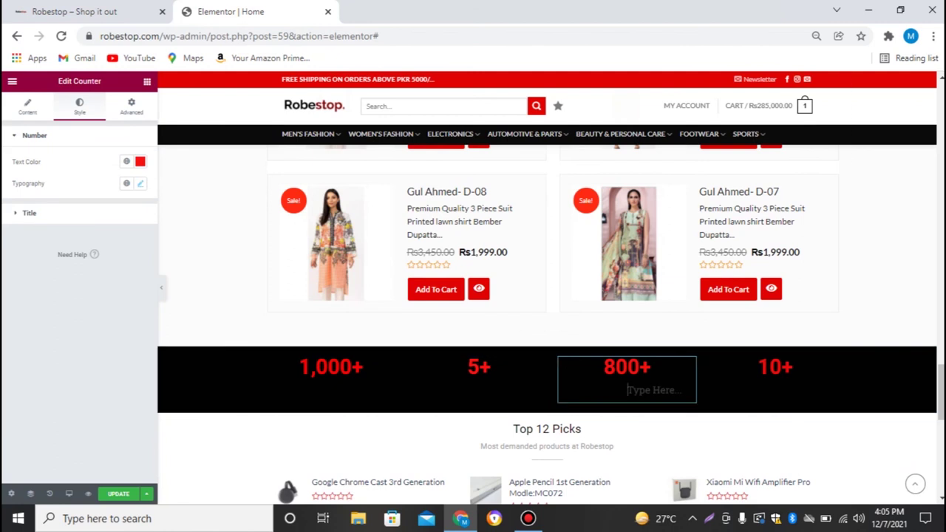
left_click(29, 213)
left_click(140, 187)
left_click_drag(34, 280, 21, 225)
left_click(79, 414)
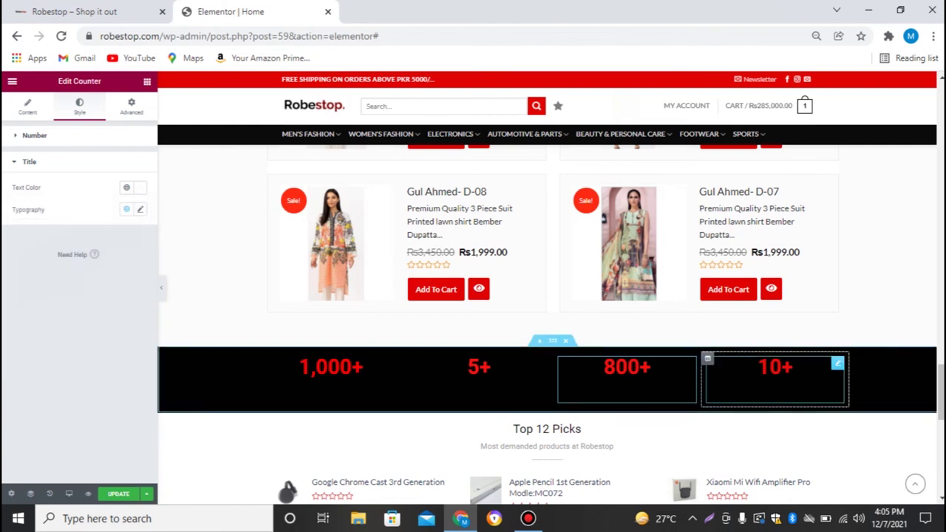
Step: Set the title text color of the Categories counter to near-white (#FDFDFD) and update the page
left_click(775, 387)
left_click(30, 212)
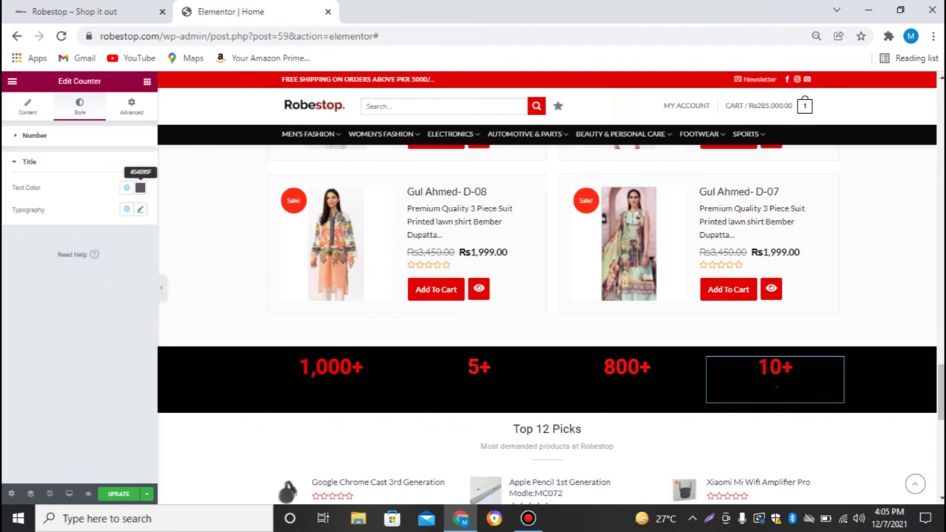
left_click(139, 188)
type("#FFFFFF")
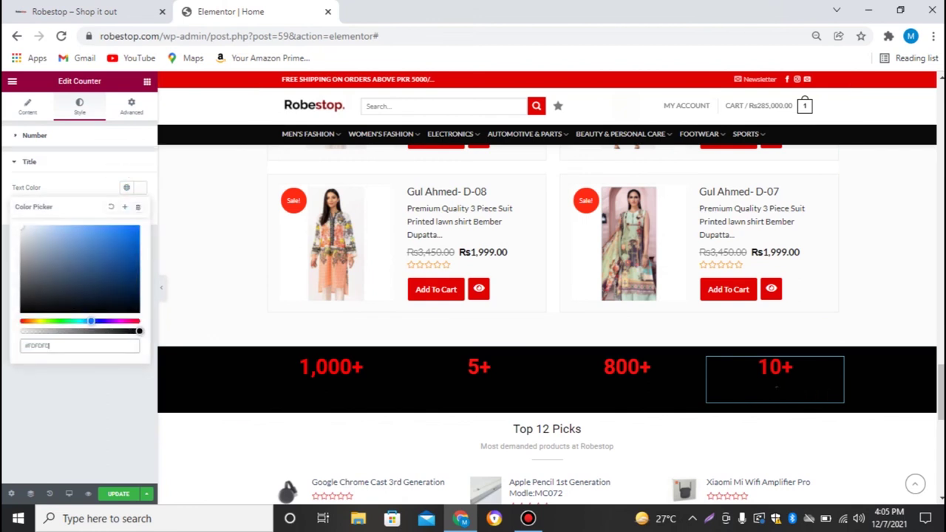
key("Escape")
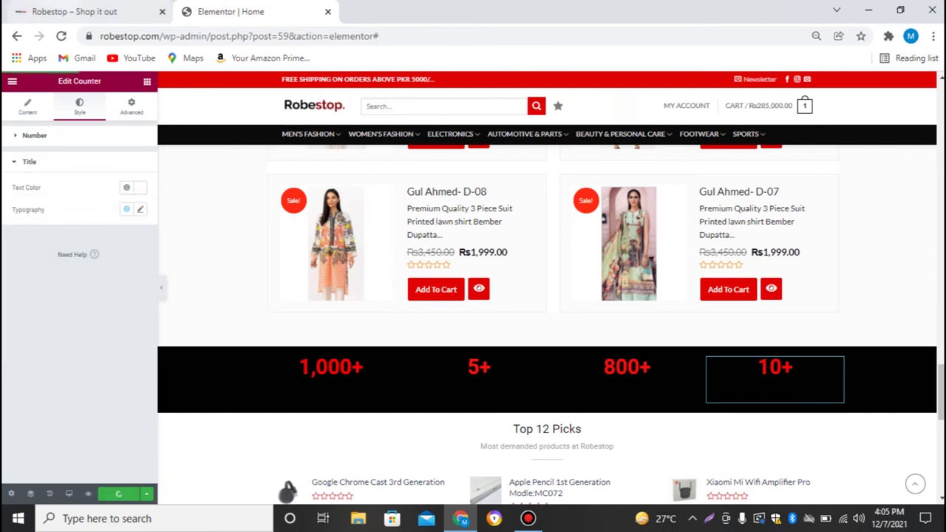
Step: Reload the live Robestop homepage and examine the counter section along with the surrounding product sections
left_click(74, 11)
left_click(61, 35)
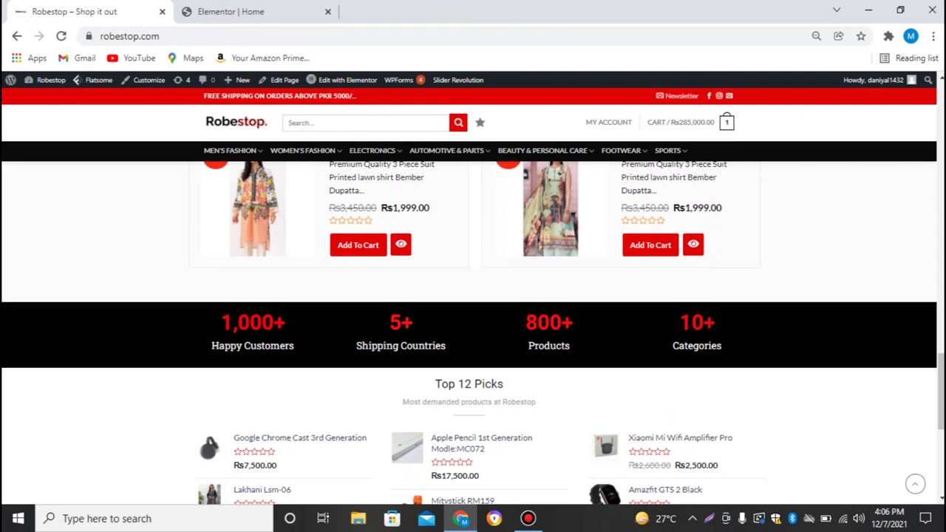
scroll(473, 333, "down", 3)
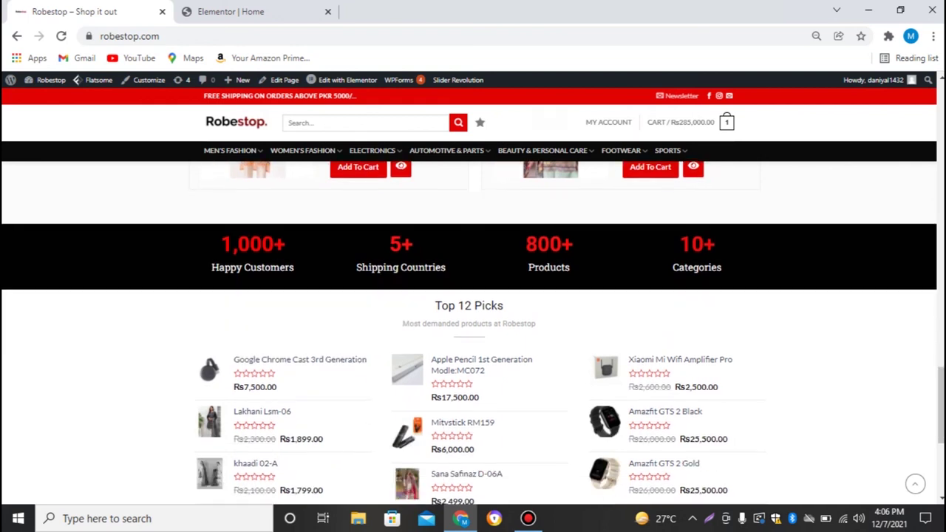
scroll(472, 333, "down", 3)
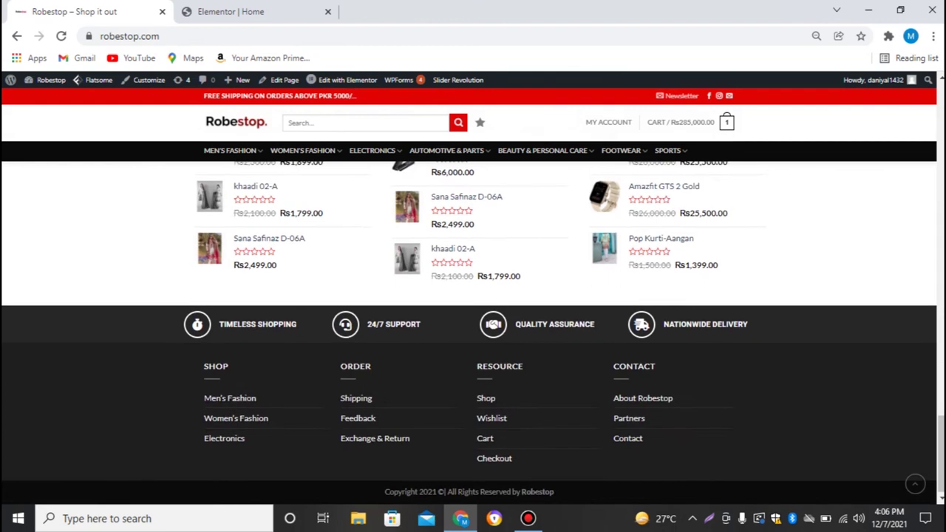
scroll(473, 332, "up", 7)
scroll(473, 333, "up", 15)
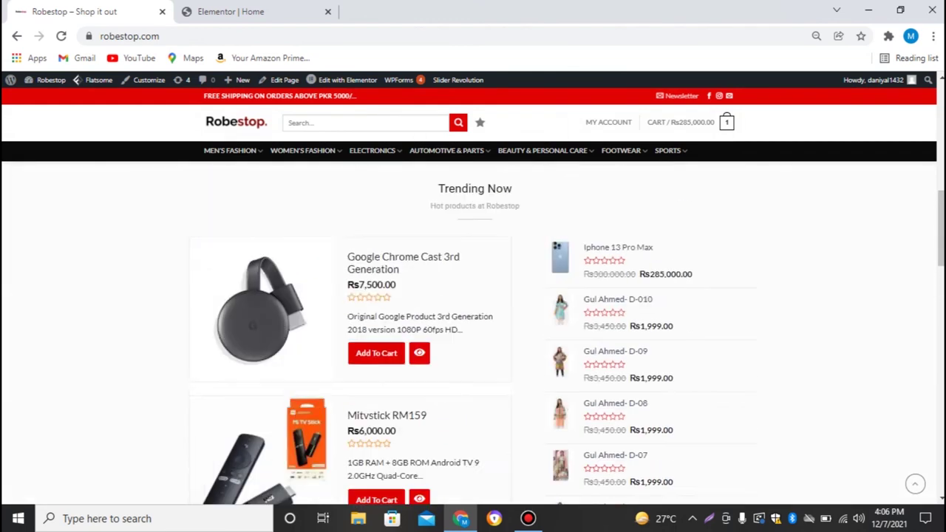
scroll(473, 333, "up", 2)
scroll(472, 333, "down", 15)
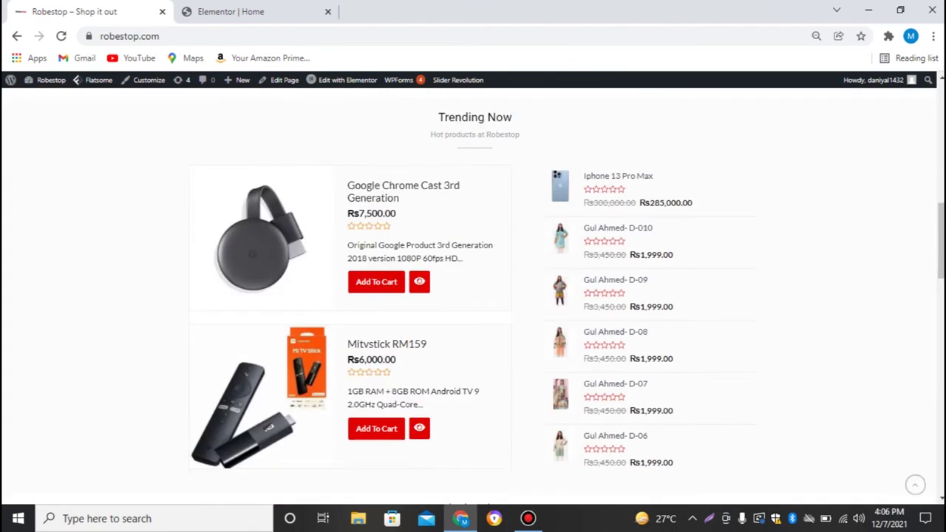